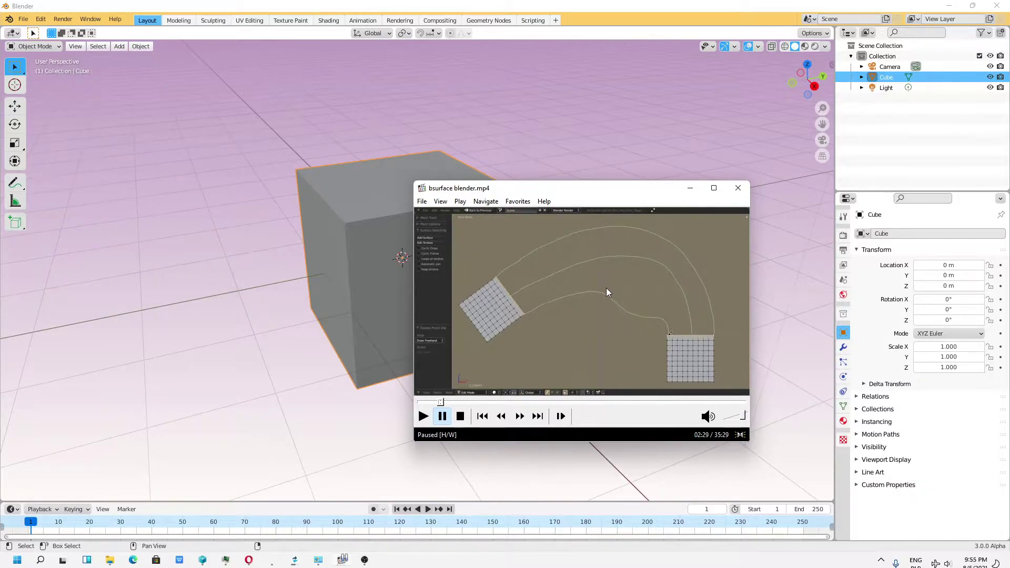
- View the About Blender splash and close it
{"action": "left_click", "coordinate": [9, 19]}
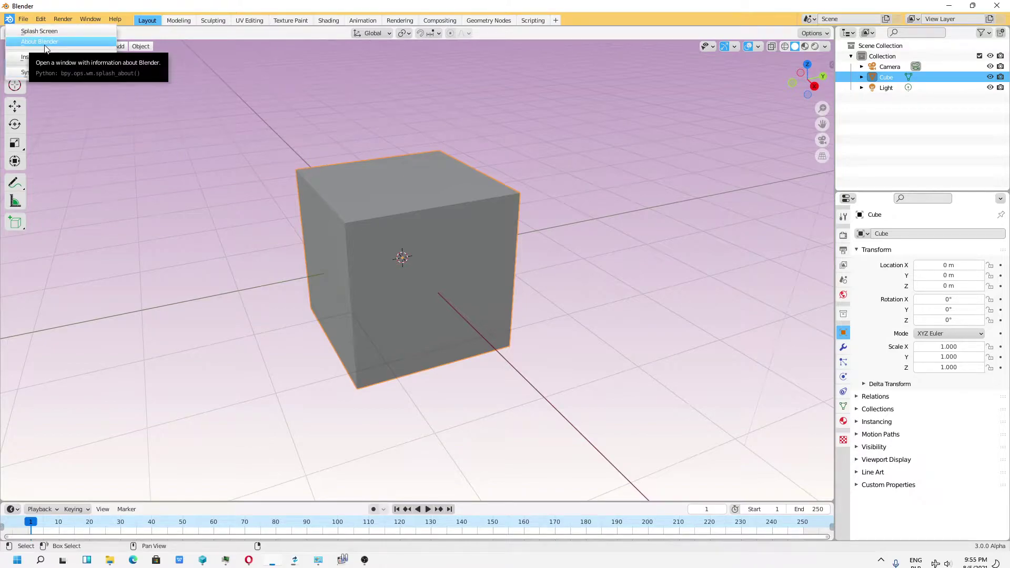
{"action": "left_click", "coordinate": [44, 47]}
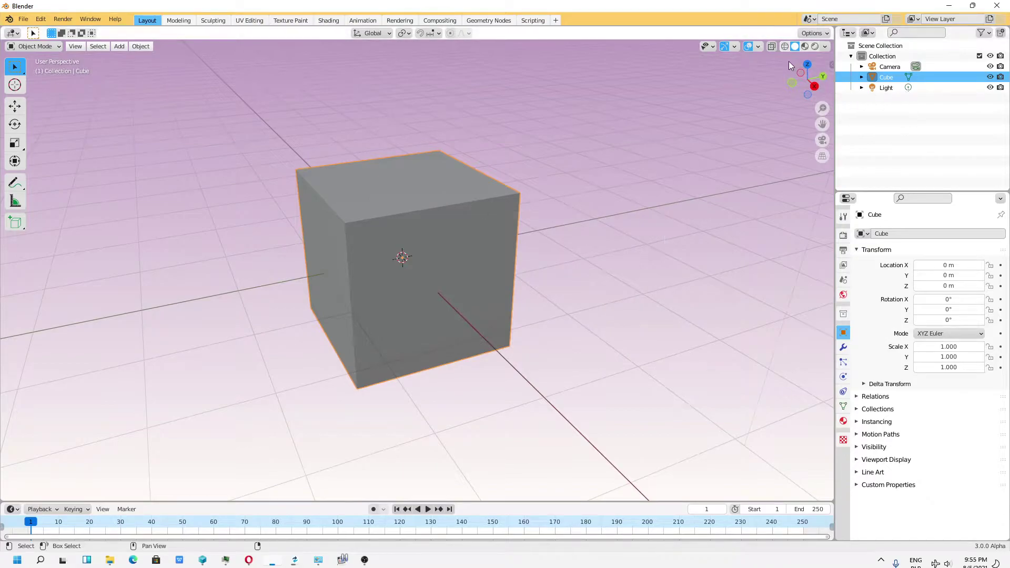
{"action": "left_click", "coordinate": [757, 46]}
- Switch solid shading to a brighter studio light and orbit around the cube
{"action": "left_click", "coordinate": [824, 46]}
{"action": "left_click", "coordinate": [818, 122]}
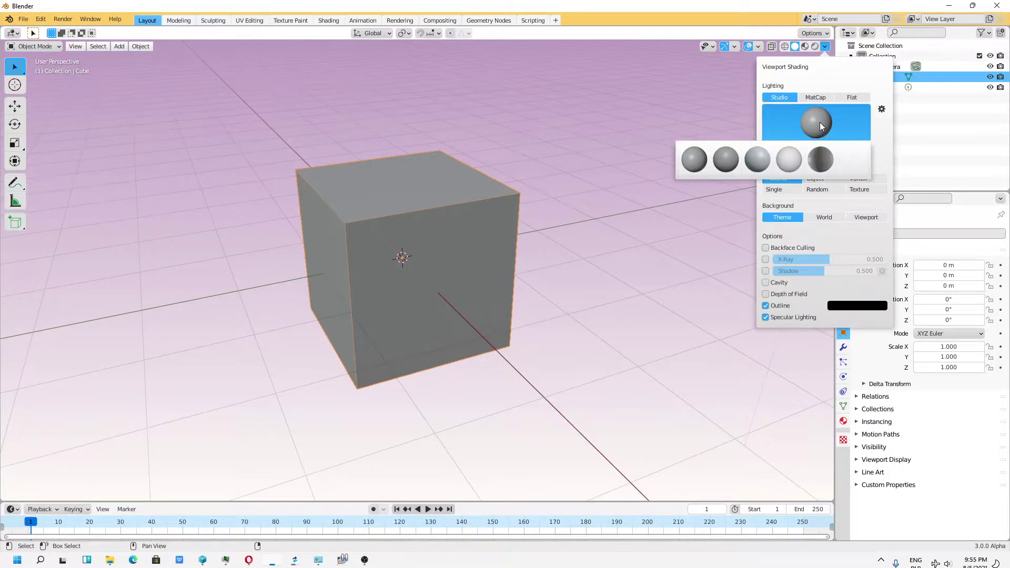
{"action": "left_click", "coordinate": [791, 159]}
{"action": "mouse_move", "coordinate": [507, 241]}
{"action": "middle_mouse_down"}
{"action": "mouse_move", "coordinate": [665, 272]}
{"action": "mouse_move", "coordinate": [620, 339]}
{"action": "mouse_move", "coordinate": [554, 257]}
{"action": "mouse_move", "coordinate": [337, 193]}
{"action": "middle_mouse_up"}
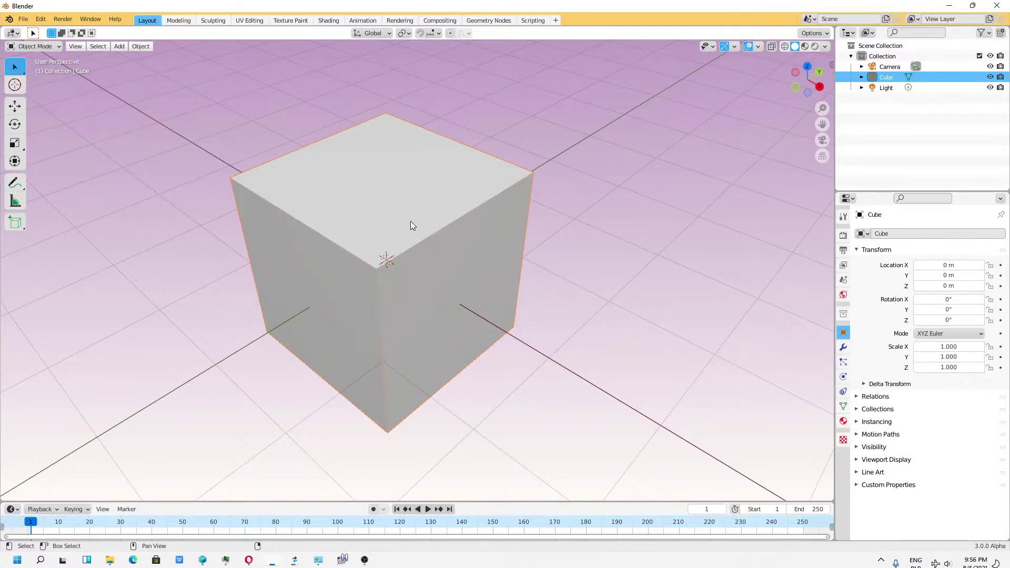
{"action": "left_click", "coordinate": [41, 19]}
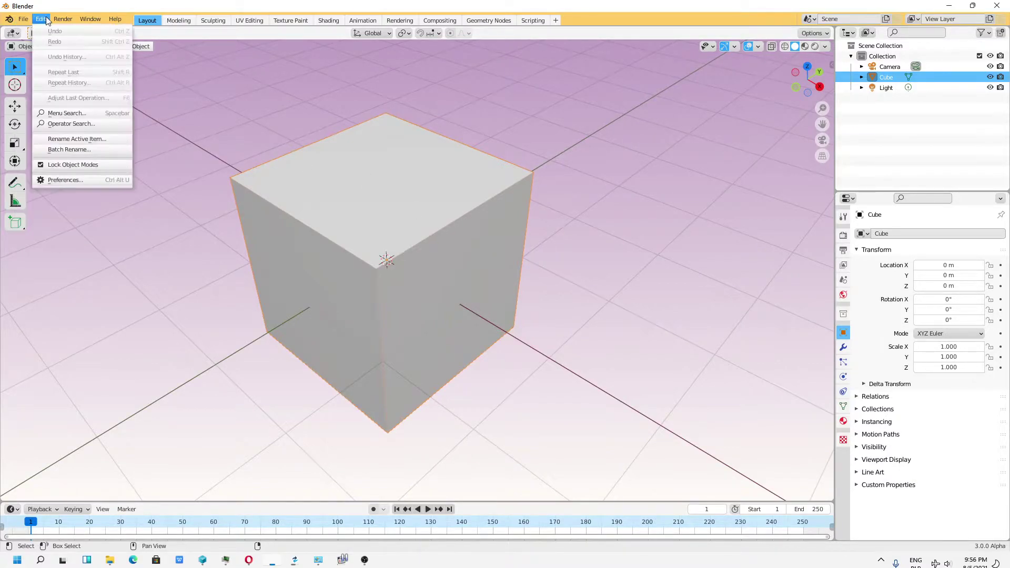
{"action": "left_click", "coordinate": [64, 180]}
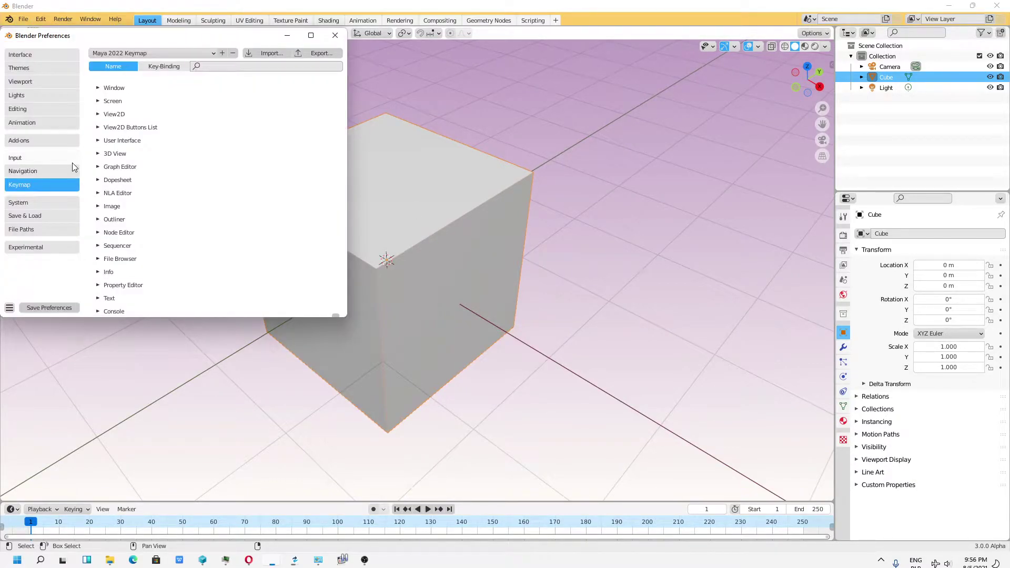
{"action": "left_click", "coordinate": [24, 141]}
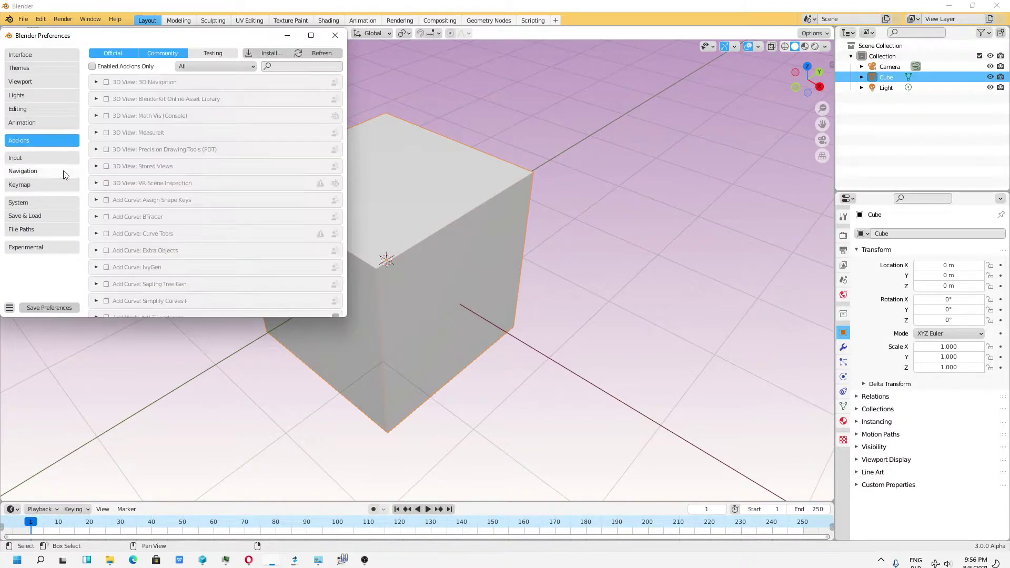
{"action": "left_click", "coordinate": [283, 67]}
{"action": "type", "text": "bs"}
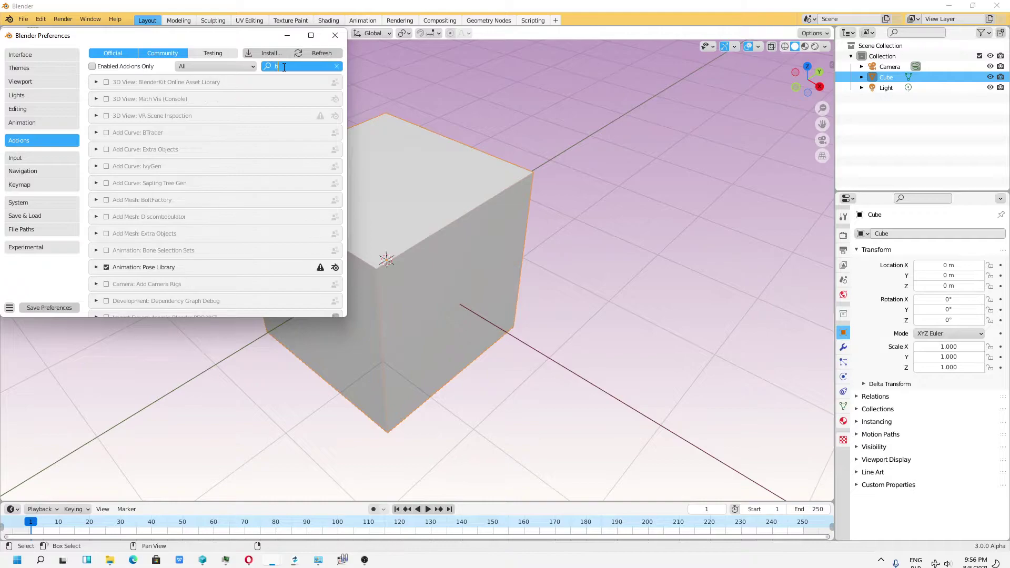
{"action": "left_click", "coordinate": [96, 86]}
{"action": "left_click", "coordinate": [96, 84]}
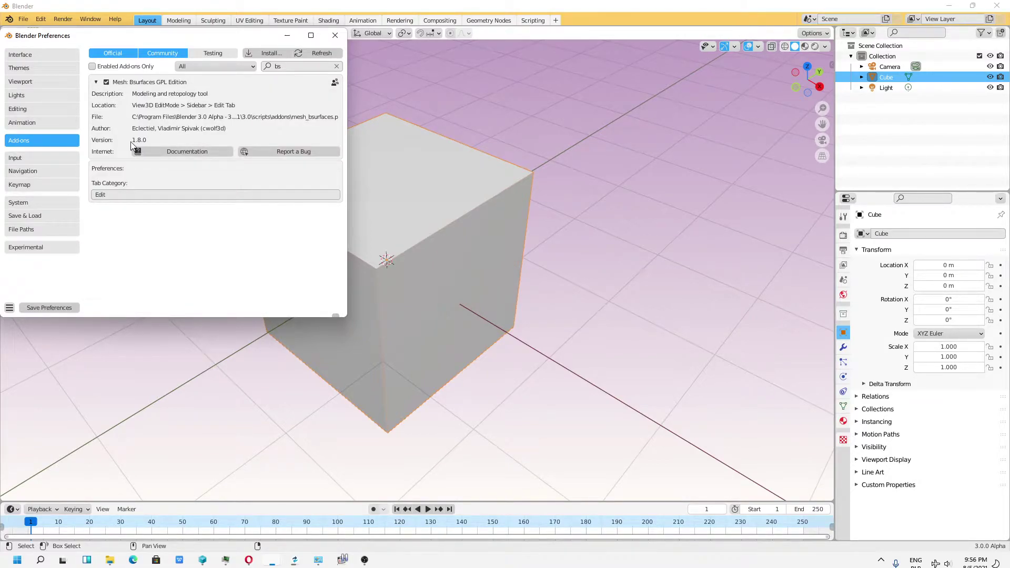
- Close Preferences and put the cube in Edit Mode with face select
{"action": "left_click", "coordinate": [289, 36]}
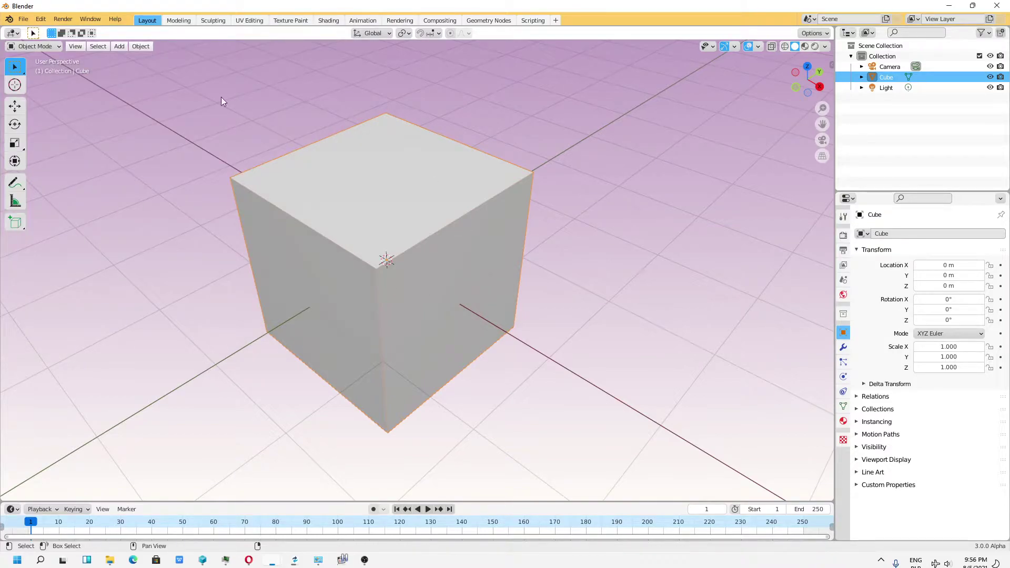
{"action": "left_click", "coordinate": [53, 47]}
{"action": "left_click", "coordinate": [50, 66]}
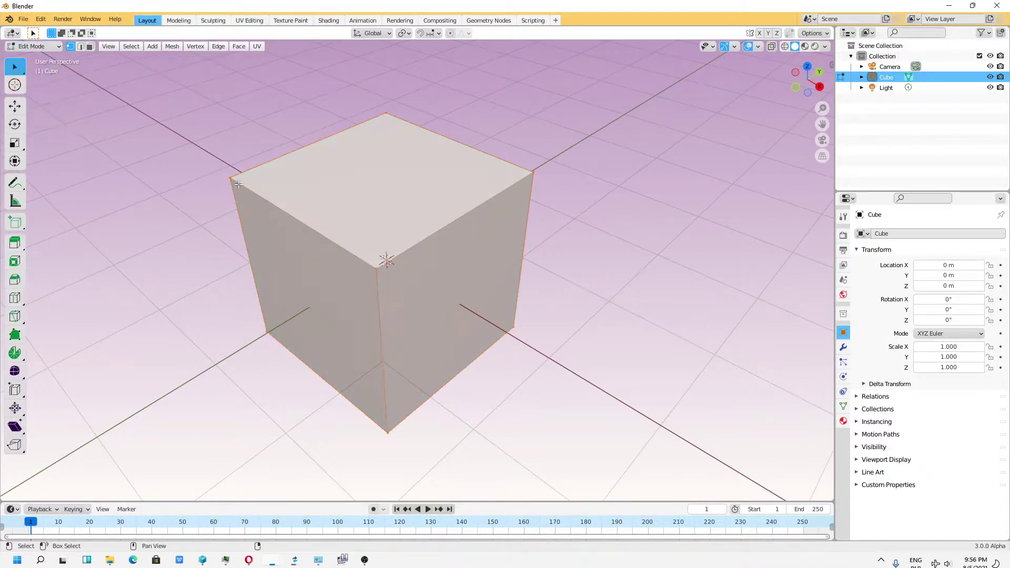
{"action": "left_click", "coordinate": [90, 46]}
- Delete the top and all four side faces with X > Faces
{"action": "left_click", "coordinate": [323, 175]}
{"action": "key", "text": "x"}
{"action": "left_click", "coordinate": [323, 200]}
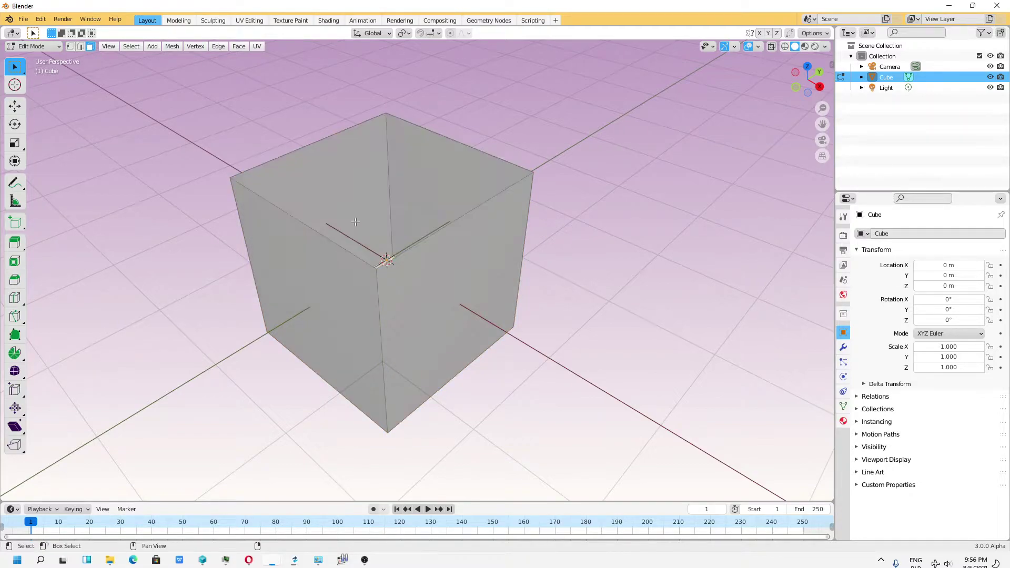
{"action": "left_click", "coordinate": [353, 270]}
{"action": "key", "text": "x"}
{"action": "left_click", "coordinate": [352, 277]}
{"action": "left_click", "coordinate": [482, 295]}
{"action": "key", "text": "x"}
{"action": "left_click", "coordinate": [481, 295]}
{"action": "left_click", "coordinate": [464, 220]}
{"action": "key", "text": "x"}
{"action": "left_click", "coordinate": [464, 217]}
{"action": "left_click", "coordinate": [369, 203]}
{"action": "key", "text": "x"}
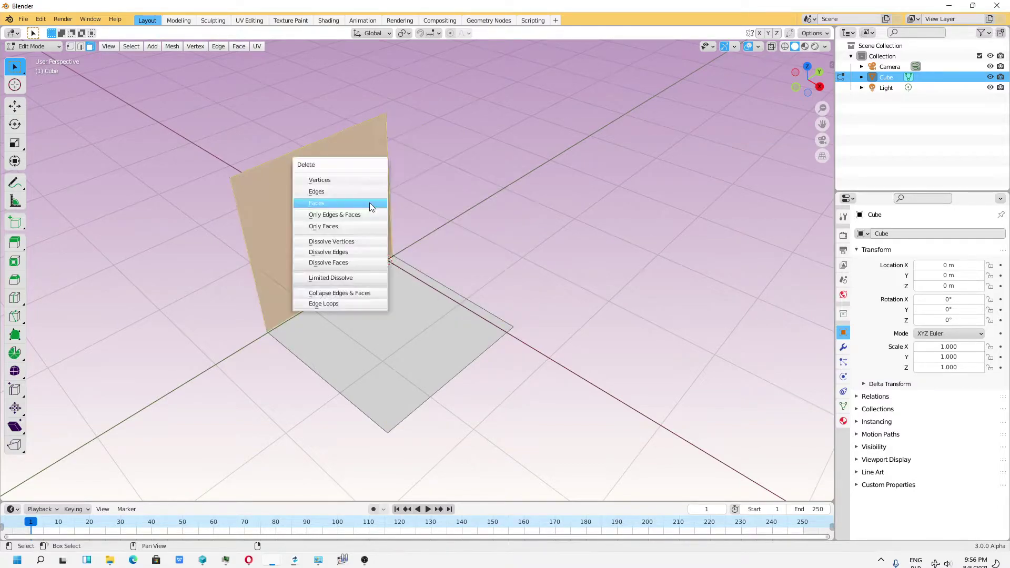
{"action": "left_click", "coordinate": [370, 203]}
- Select the remaining bottom face and scale it along Y into a long plane
{"action": "left_click", "coordinate": [400, 328]}
{"action": "mouse_move", "coordinate": [418, 363]}
{"action": "middle_mouse_down"}
{"action": "mouse_move", "coordinate": [444, 365]}
{"action": "mouse_move", "coordinate": [429, 368]}
{"action": "middle_mouse_up"}
{"action": "key", "text": "shift+space"}
{"action": "key", "text": "s"}
{"action": "left_click_drag", "start_coordinate": [407, 301], "coordinate": [422, 270]}
{"action": "key", "text": "alt+Tab"}
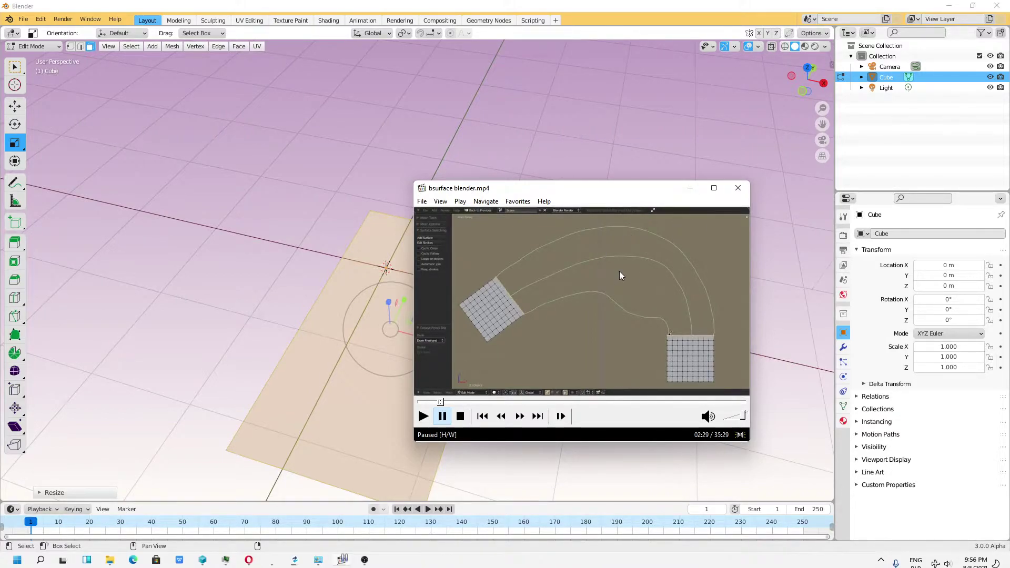
- Add a centred Ctrl+R loop cut across the plane with 4 cuts
{"action": "left_click", "coordinate": [690, 188]}
{"action": "middle_click_drag", "start_coordinate": [446, 443], "coordinate": [465, 365]}
{"action": "key", "text": "ctrl+r"}
{"action": "left_click", "coordinate": [473, 345]}
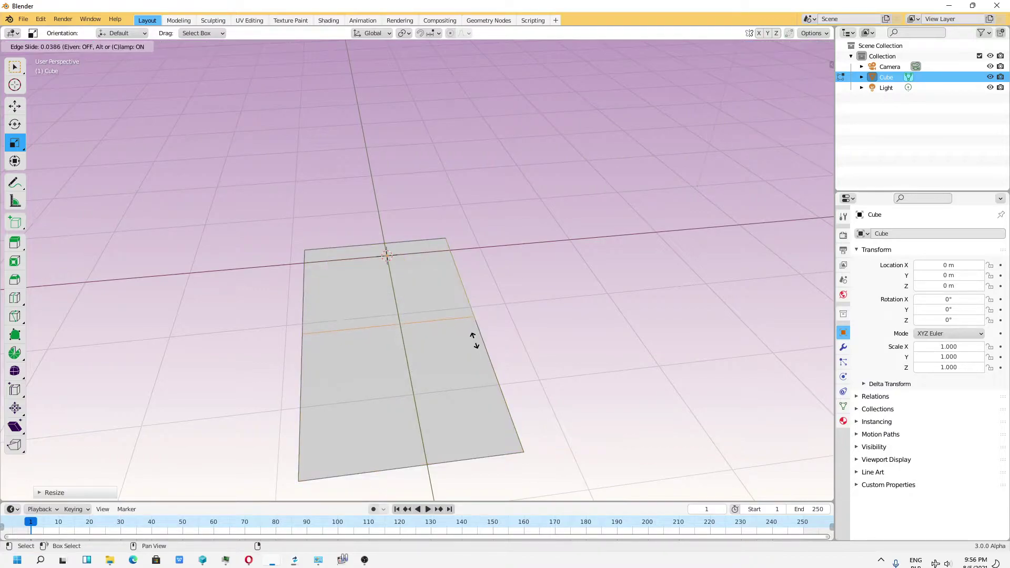
{"action": "right_click", "coordinate": [473, 339]}
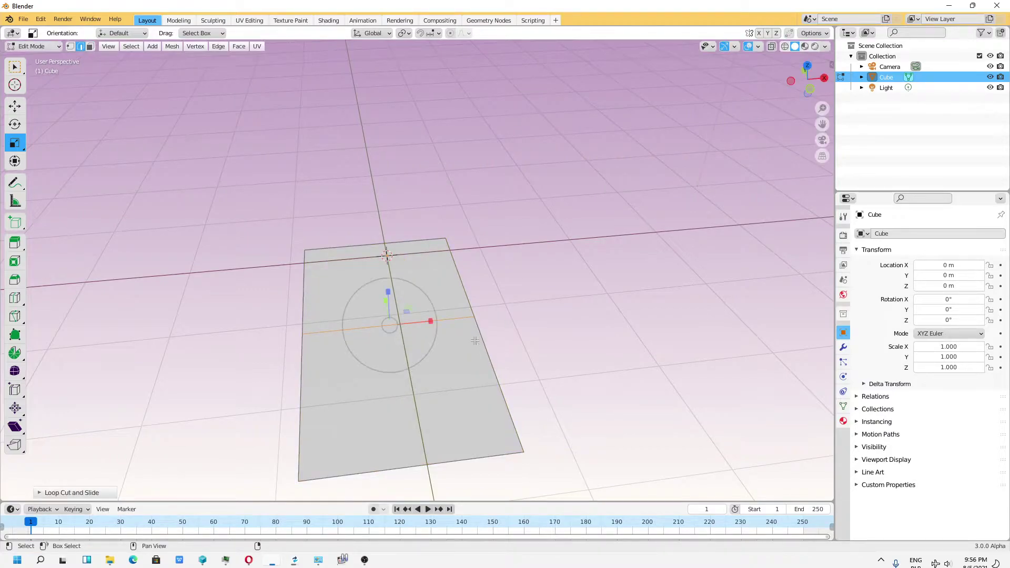
{"action": "left_click", "coordinate": [106, 493]}
{"action": "left_click", "coordinate": [172, 408]}
{"action": "left_click", "coordinate": [172, 409]}
{"action": "left_click", "coordinate": [172, 408]}
{"action": "left_click", "coordinate": [173, 408]}
{"action": "left_click", "coordinate": [172, 408]}
{"action": "left_click_drag", "start_coordinate": [172, 408], "coordinate": [142, 408]}
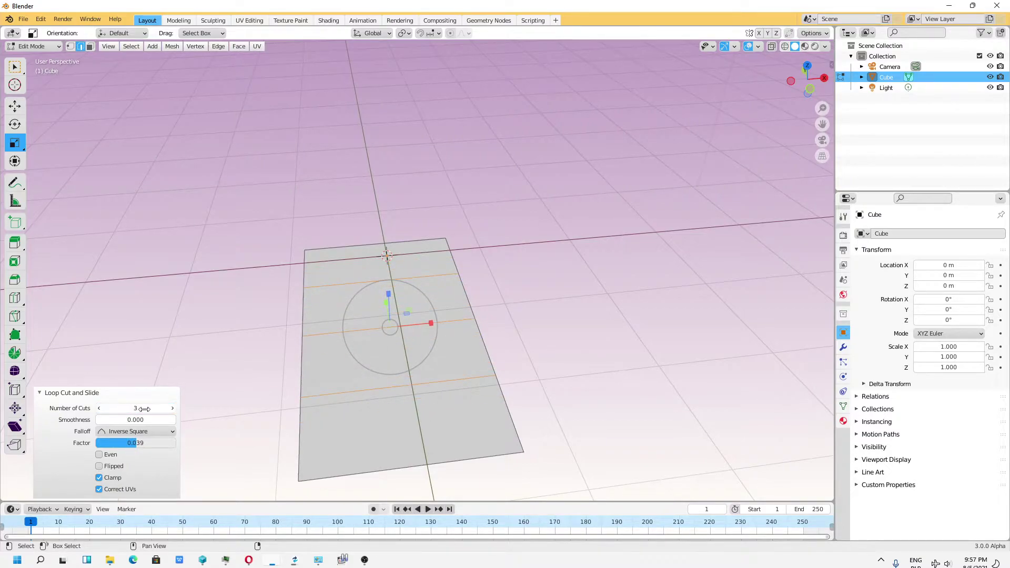
{"action": "left_click", "coordinate": [172, 408]}
- Add one more loop cut running lengthwise down the plane
{"action": "left_click", "coordinate": [342, 560]}
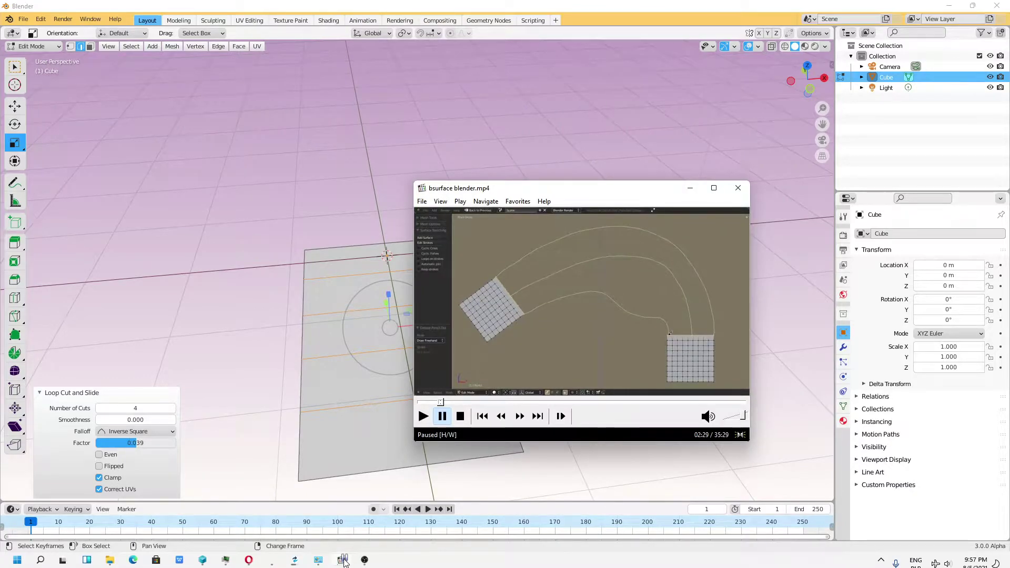
{"action": "left_click", "coordinate": [342, 560]}
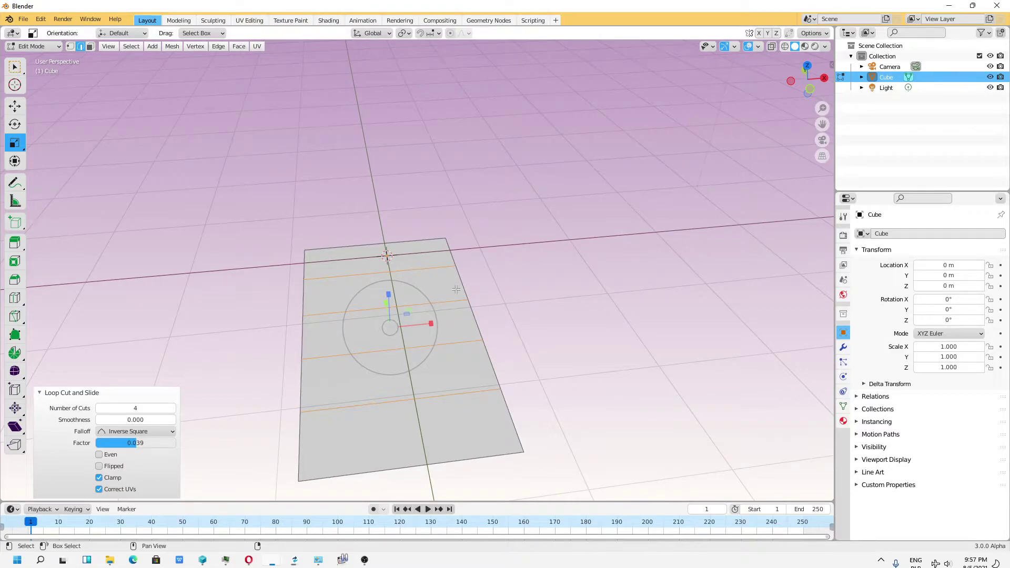
{"action": "left_click", "coordinate": [392, 268]}
{"action": "key", "text": "ctrl+r"}
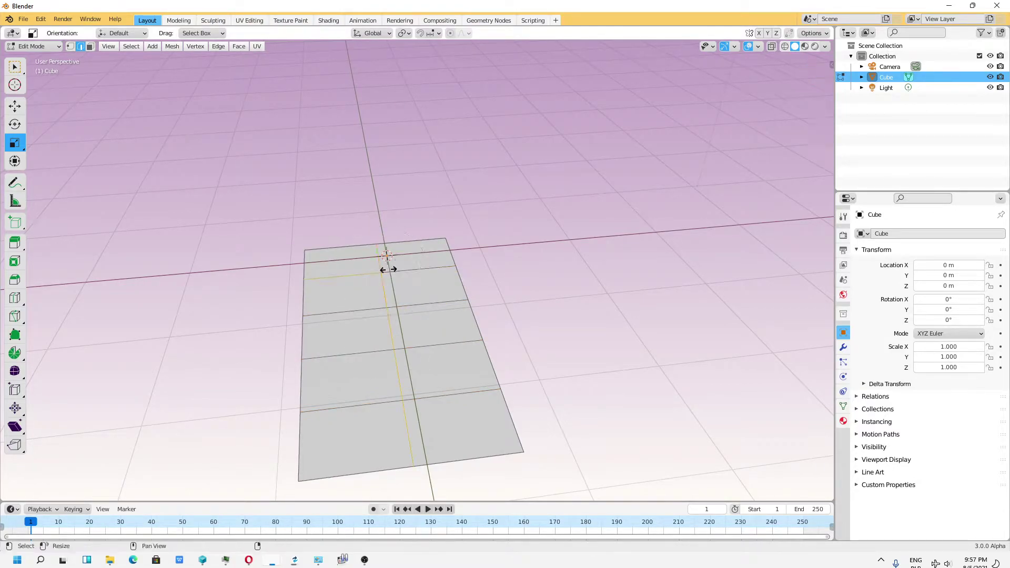
{"action": "left_click", "coordinate": [386, 269]}
{"action": "middle_click_drag", "start_coordinate": [387, 269], "coordinate": [337, 236]}
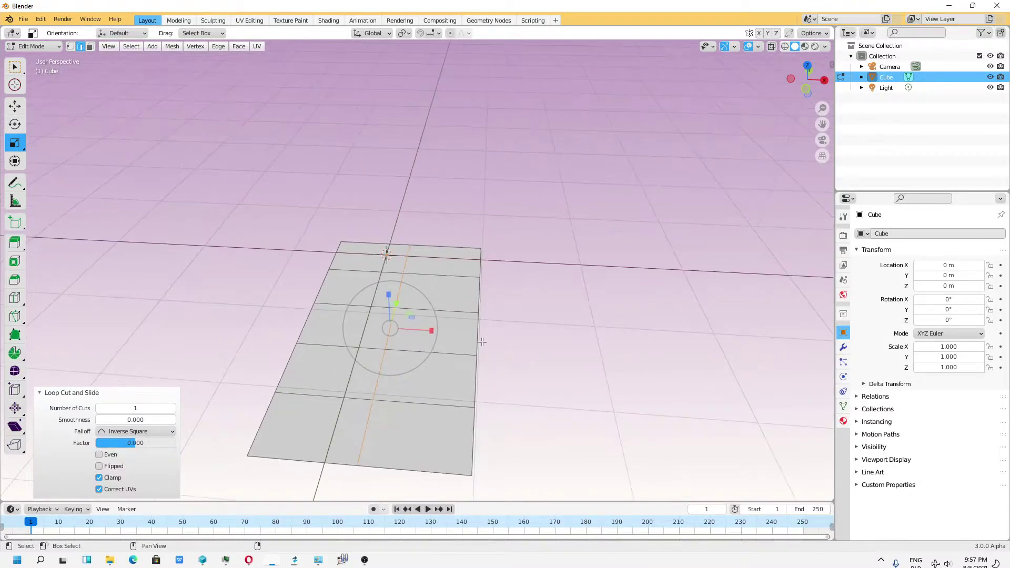
- Duplicate the whole plane and move the copy 5.3558 m on X and 2.3575 m on Z
{"action": "left_click", "coordinate": [90, 46]}
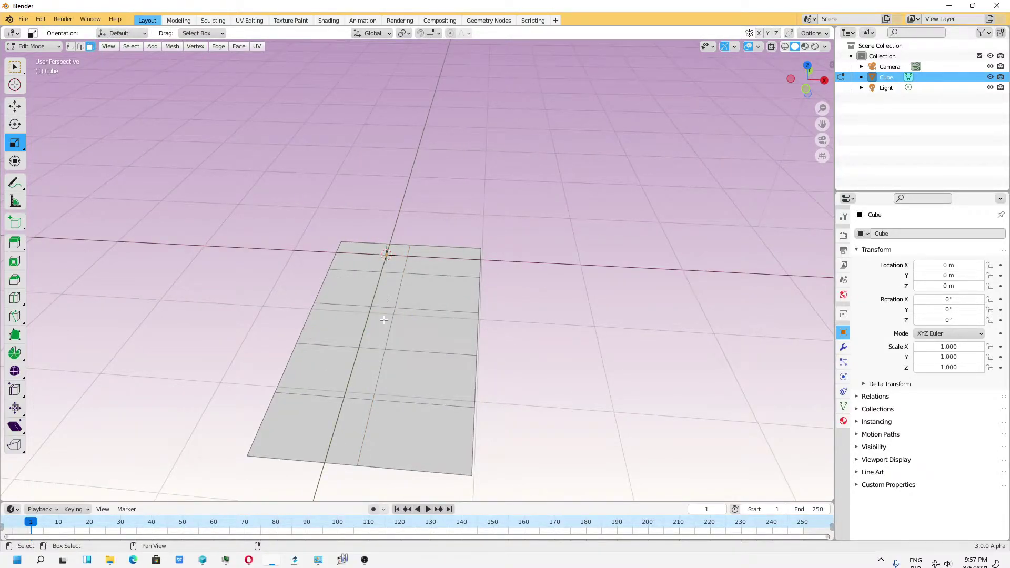
{"action": "key", "text": "a"}
{"action": "key", "text": "shift+space"}
{"action": "key", "text": "g"}
{"action": "middle_click_drag", "start_coordinate": [384, 319], "coordinate": [474, 301]}
{"action": "key", "text": "shift+d"}
{"action": "right_click", "coordinate": [473, 302]}
{"action": "left_click_drag", "start_coordinate": [461, 318], "coordinate": [723, 166]}
{"action": "middle_click_drag", "start_coordinate": [452, 265], "coordinate": [459, 270]}
- Rename the Cube object in the Outliner to 'bsurfaces Bevel bridge'
{"action": "double_click", "coordinate": [885, 77]}
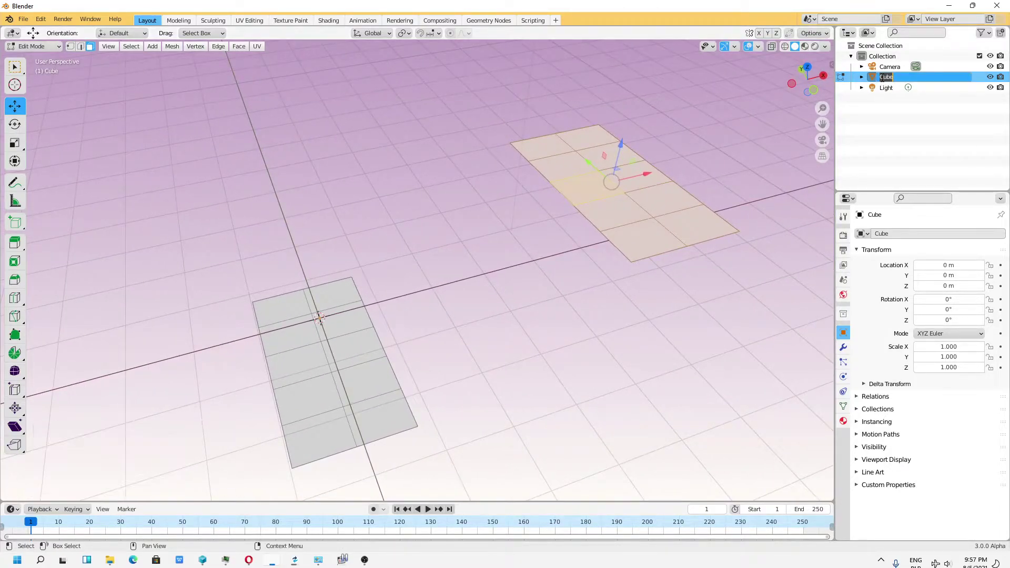
{"action": "key", "text": "BackSpace"}
{"action": "type", "text": "tsurf"}
{"action": "type", "text": "ace Be"}
{"action": "type", "text": "s"}
{"action": "key", "text": "Return"}
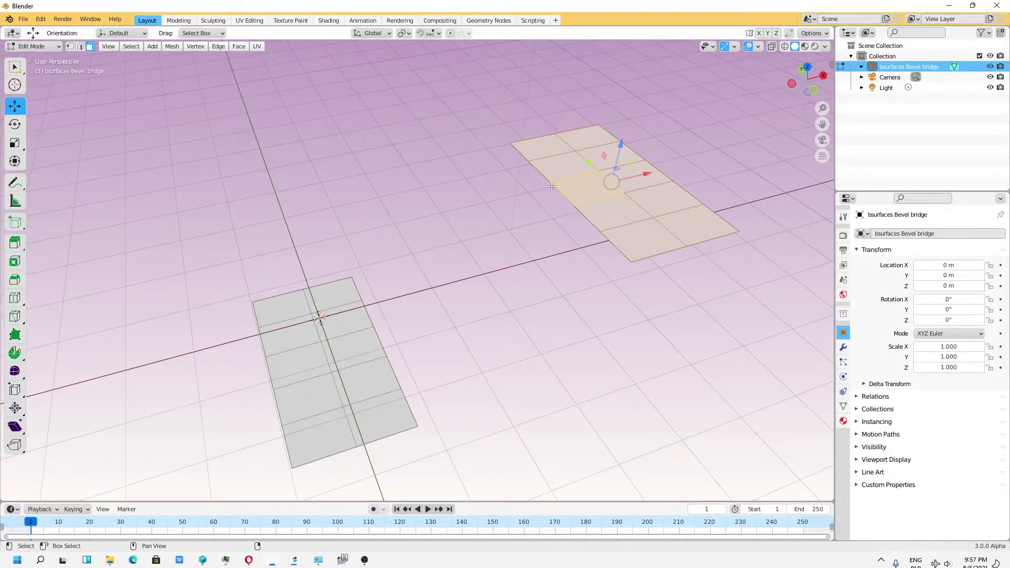
{"action": "middle_click_drag", "start_coordinate": [476, 305], "coordinate": [369, 314]}
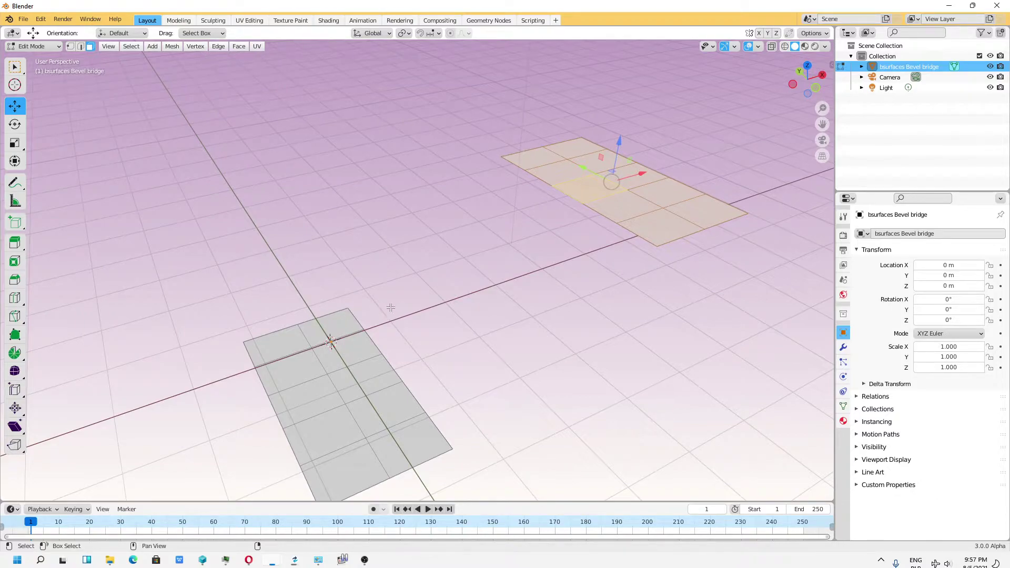
- Save As 'Bsurfaces 1.8.0 bridge.blend' in the Blender 3.0 alpha projects folder
{"action": "left_click", "coordinate": [23, 19]}
{"action": "left_click", "coordinate": [55, 96]}
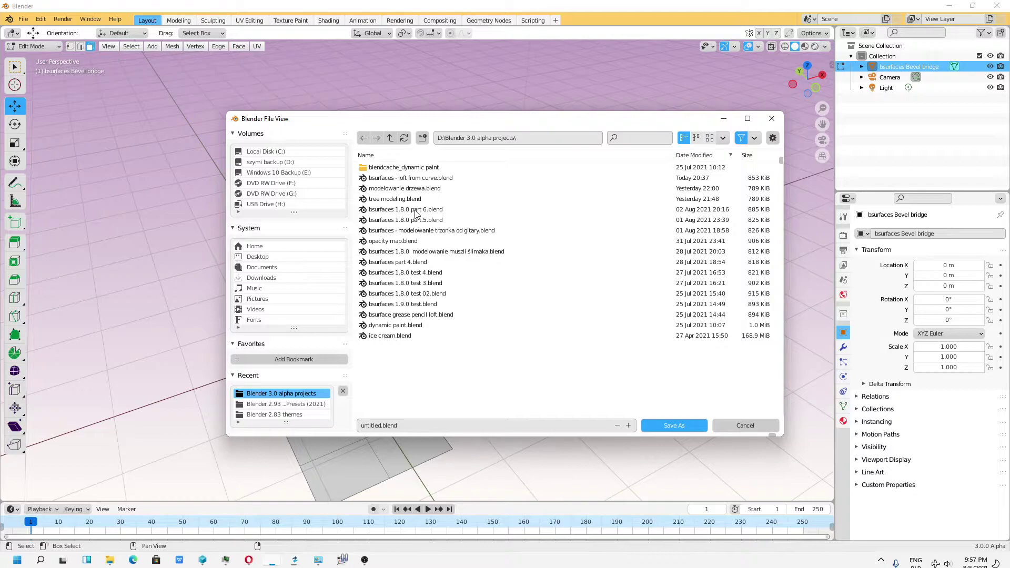
{"action": "left_click", "coordinate": [389, 426]}
{"action": "type", "text": "Bsurfaces 1.8.0 br"}
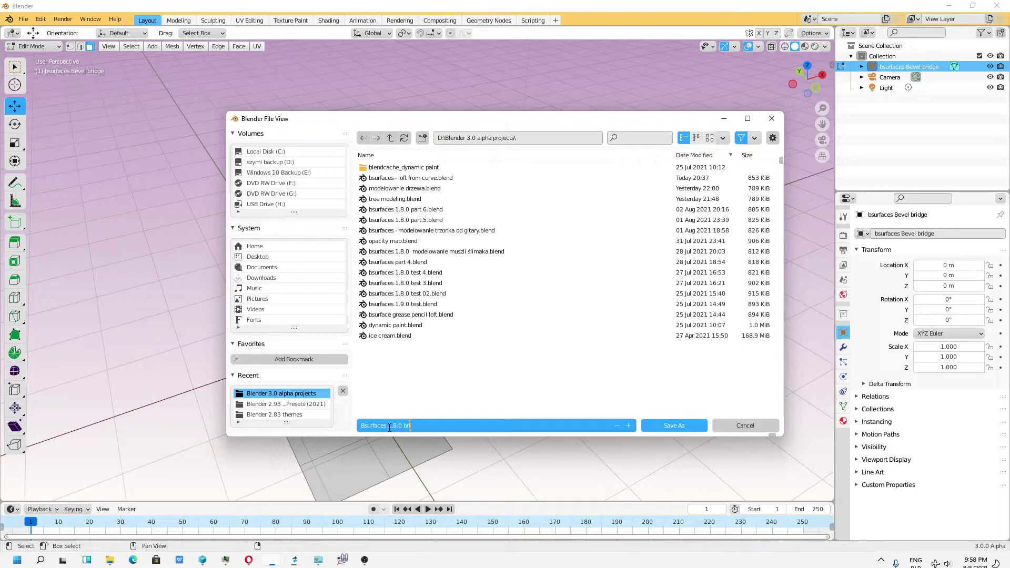
{"action": "type", "text": "idge"}
{"action": "key", "text": "Return"}
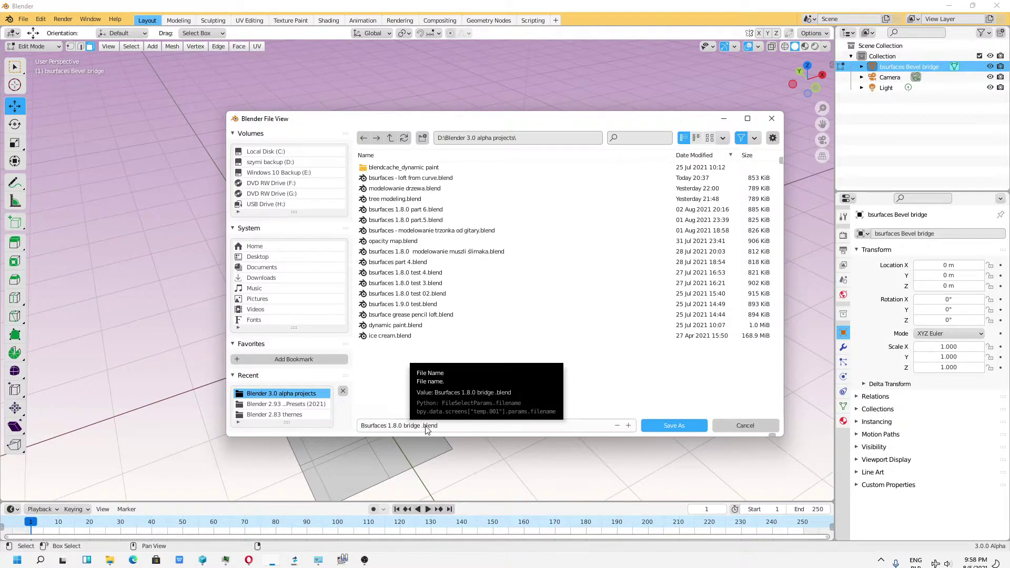
{"action": "left_click", "coordinate": [686, 424]}
{"action": "middle_click_drag", "start_coordinate": [531, 342], "coordinate": [505, 294]}
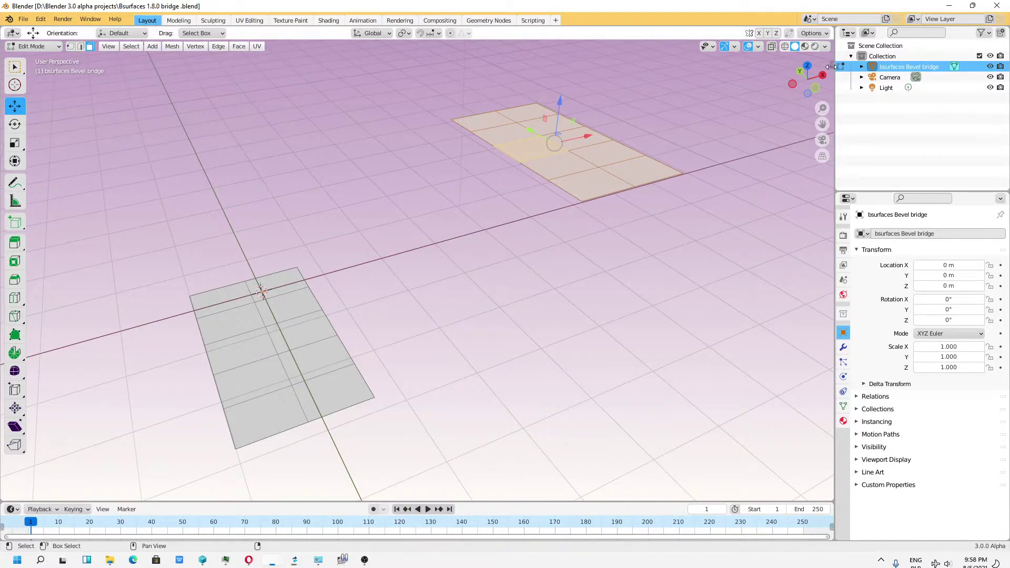
- Set 'bsurfaces Bevel bridge' as the Mesh in the sidebar's Bsurfaces panel
{"action": "left_click", "coordinate": [829, 66]}
{"action": "left_click", "coordinate": [826, 170]}
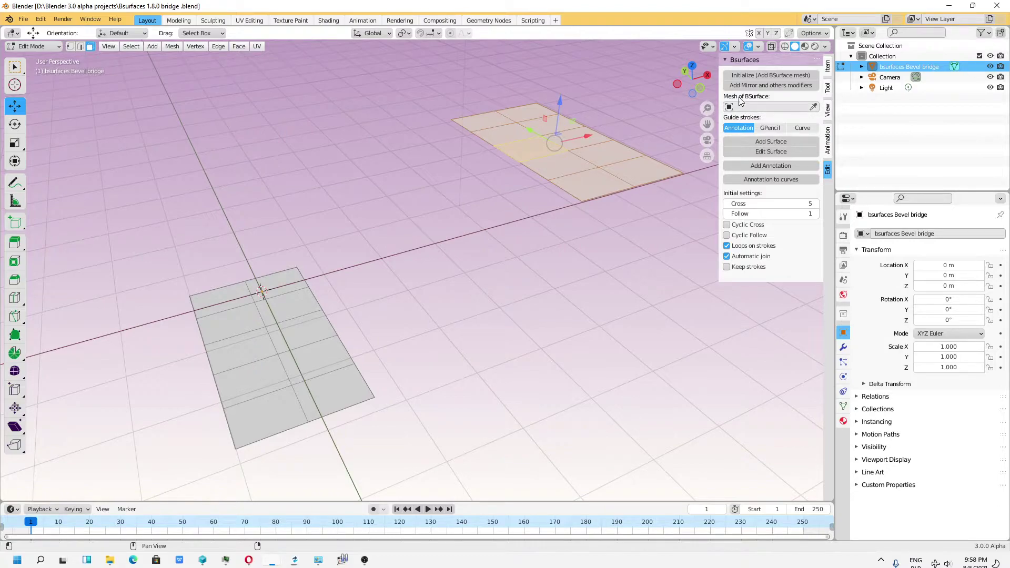
{"action": "left_click", "coordinate": [814, 107]}
{"action": "left_click", "coordinate": [286, 276]}
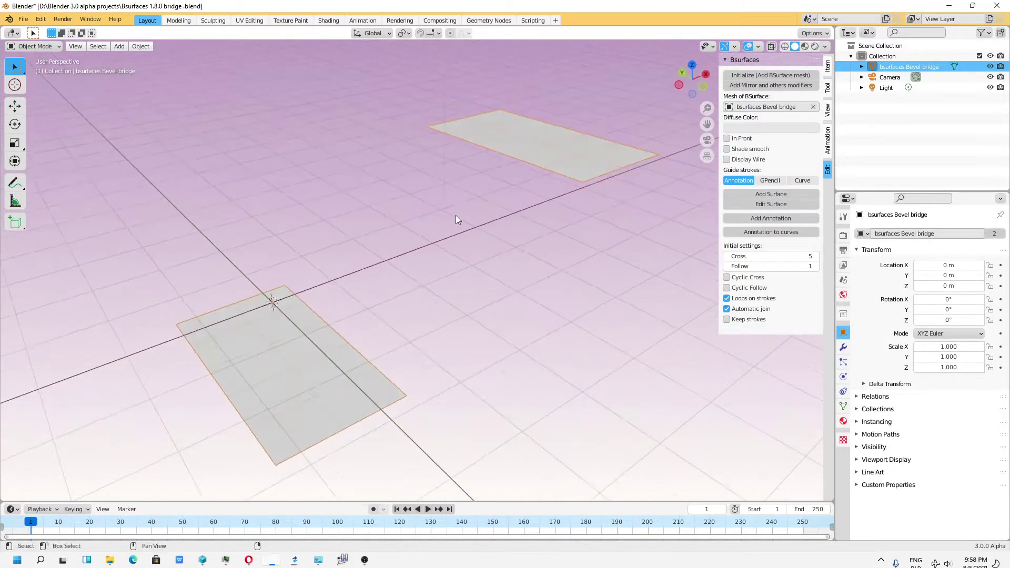
- Raise the planes object to 1.6068 m on Z
{"action": "scroll", "coordinate": [456, 214], "scroll_direction": "down", "scroll_amount": 2}
{"action": "key", "text": "shift+space"}
{"action": "key", "text": "g"}
{"action": "left_click_drag", "start_coordinate": [335, 245], "coordinate": [334, 174]}
{"action": "middle_click_drag", "start_coordinate": [428, 211], "coordinate": [448, 245]}
- In Edit Mode vertex select, select a corner vertex on each plane
{"action": "left_click", "coordinate": [34, 46]}
{"action": "left_click", "coordinate": [28, 68]}
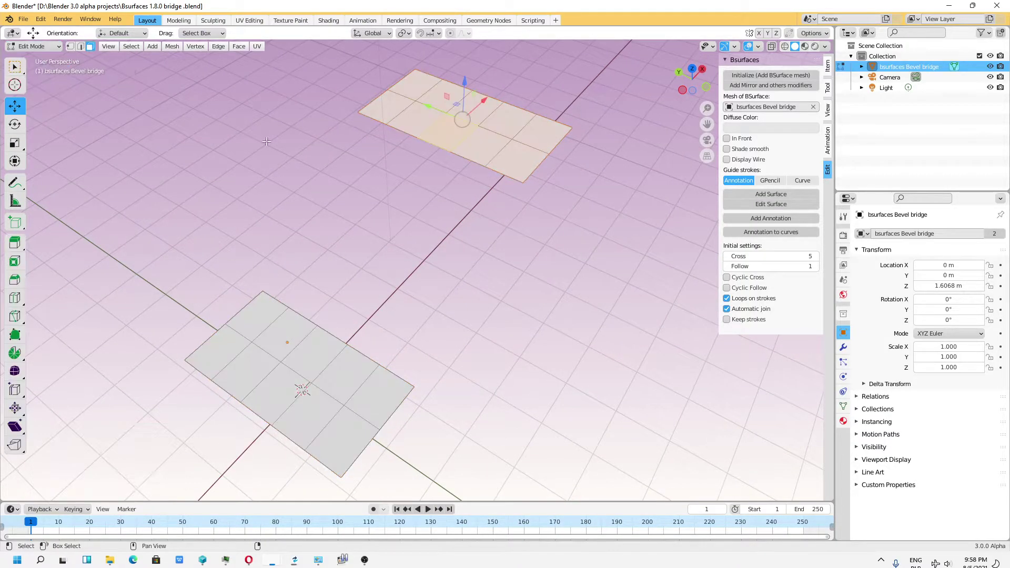
{"action": "left_click", "coordinate": [70, 45]}
{"action": "left_click", "coordinate": [523, 182]}
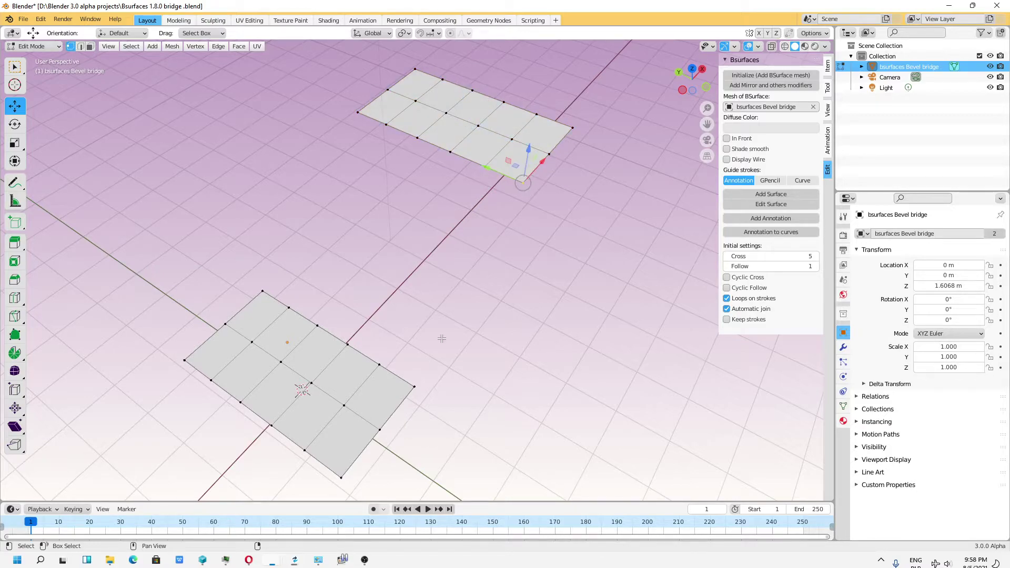
{"action": "left_click", "coordinate": [414, 387]}
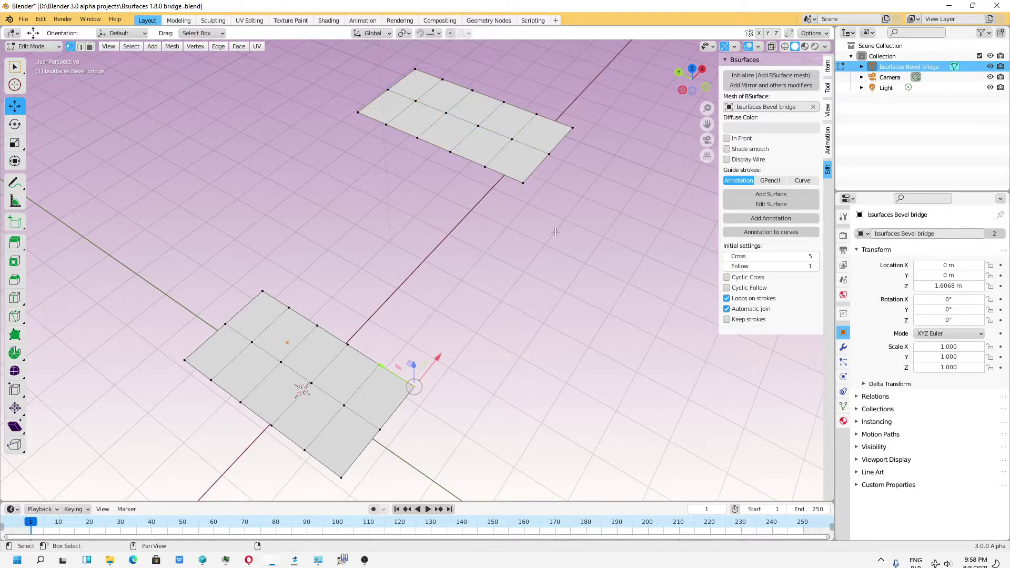
{"action": "mouse_move", "coordinate": [561, 238]}
{"action": "middle_mouse_down"}
{"action": "mouse_move", "coordinate": [544, 239]}
{"action": "mouse_move", "coordinate": [554, 235]}
{"action": "middle_mouse_up"}
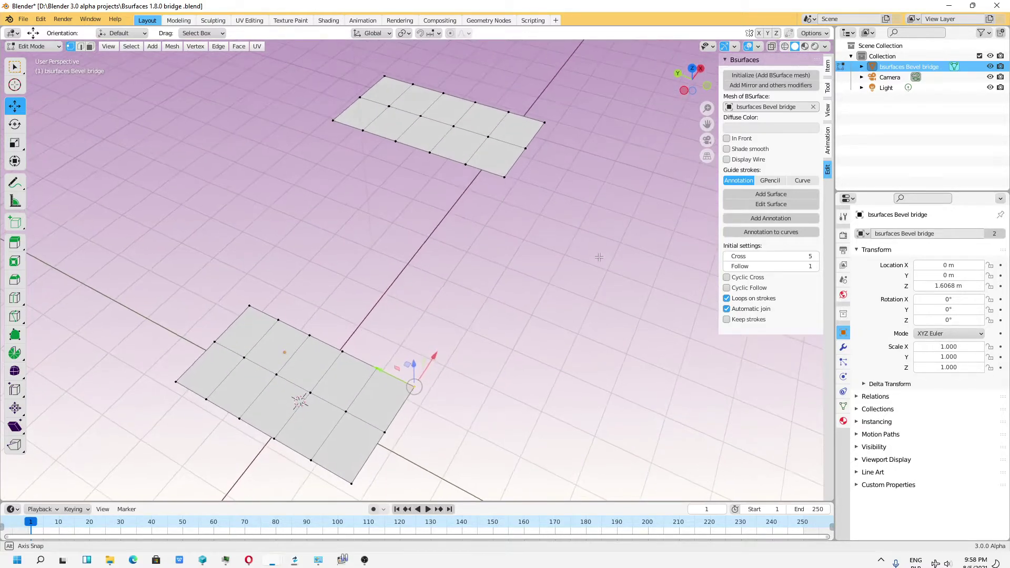
- Draw an annotation stroke from the lower plane's corner to the upper plane's, then return to Object Mode
{"action": "left_click", "coordinate": [780, 219]}
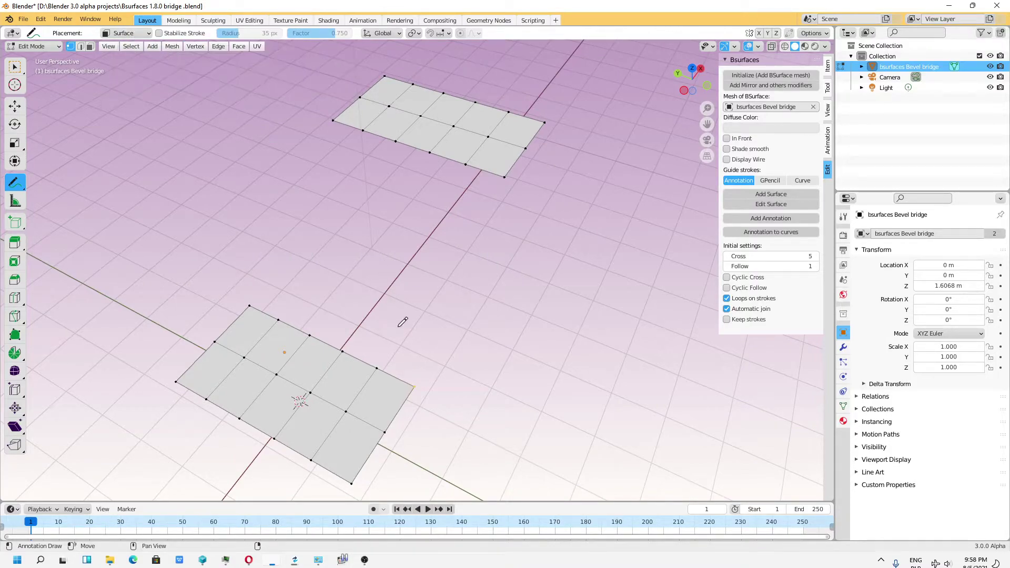
{"action": "left_click_drag", "start_coordinate": [415, 382], "coordinate": [504, 172]}
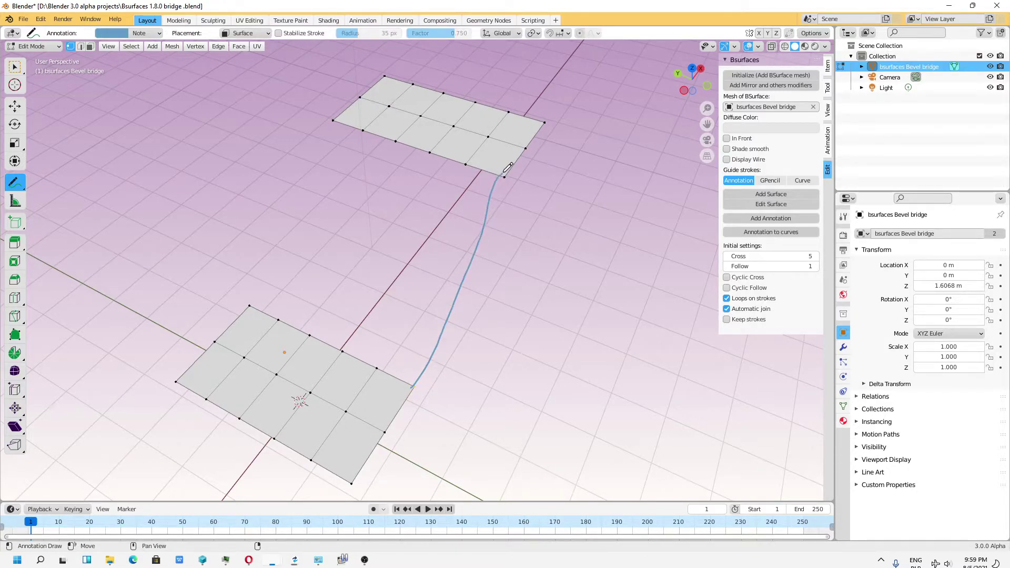
{"action": "left_click", "coordinate": [30, 46]}
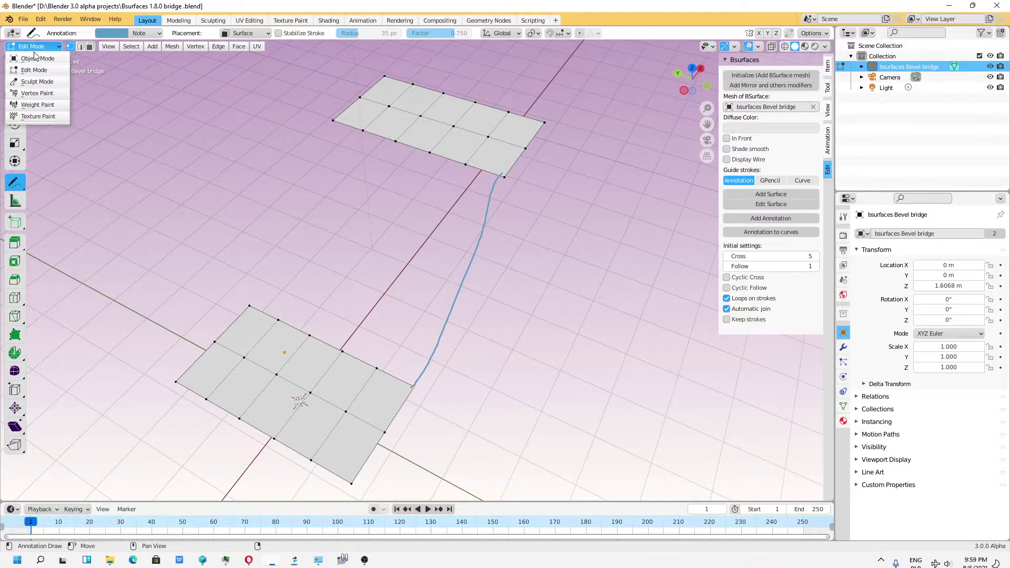
{"action": "left_click", "coordinate": [34, 58]}
{"action": "mouse_move", "coordinate": [516, 269]}
{"action": "middle_mouse_down"}
{"action": "mouse_move", "coordinate": [405, 313]}
{"action": "mouse_move", "coordinate": [332, 320]}
{"action": "mouse_move", "coordinate": [494, 297]}
{"action": "mouse_move", "coordinate": [520, 320]}
{"action": "mouse_move", "coordinate": [539, 311]}
{"action": "mouse_move", "coordinate": [472, 228]}
{"action": "middle_mouse_up"}
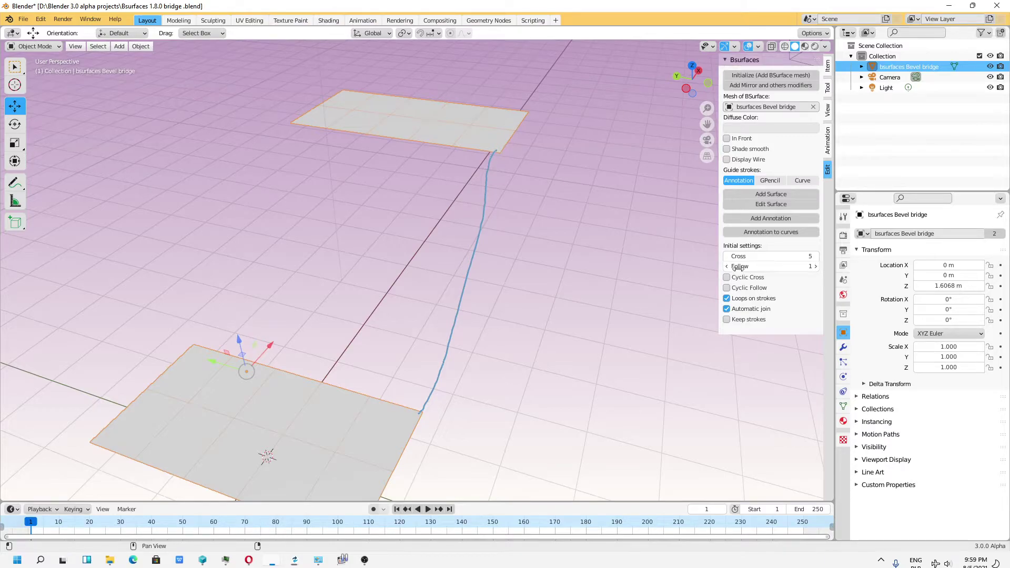
- Convert the annotation stroke into the Annotation_curve object with 'Annotation to curves'
{"action": "left_click", "coordinate": [768, 233]}
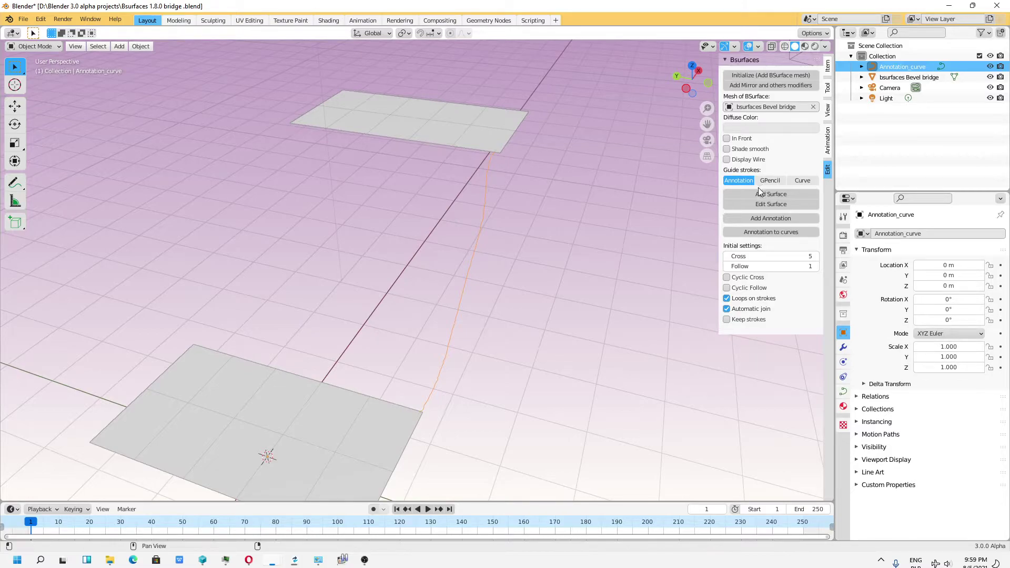
{"action": "middle_click_drag", "start_coordinate": [526, 185], "coordinate": [597, 213]}
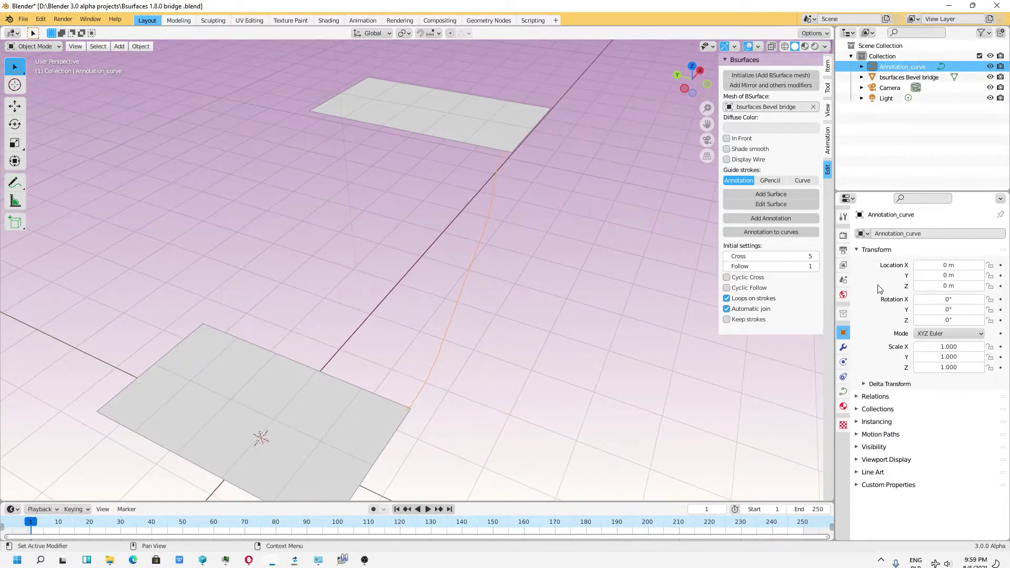
- Raise the curve's Resolution Preview to 3 and select all its points in Edit Mode
{"action": "left_click", "coordinate": [843, 391]}
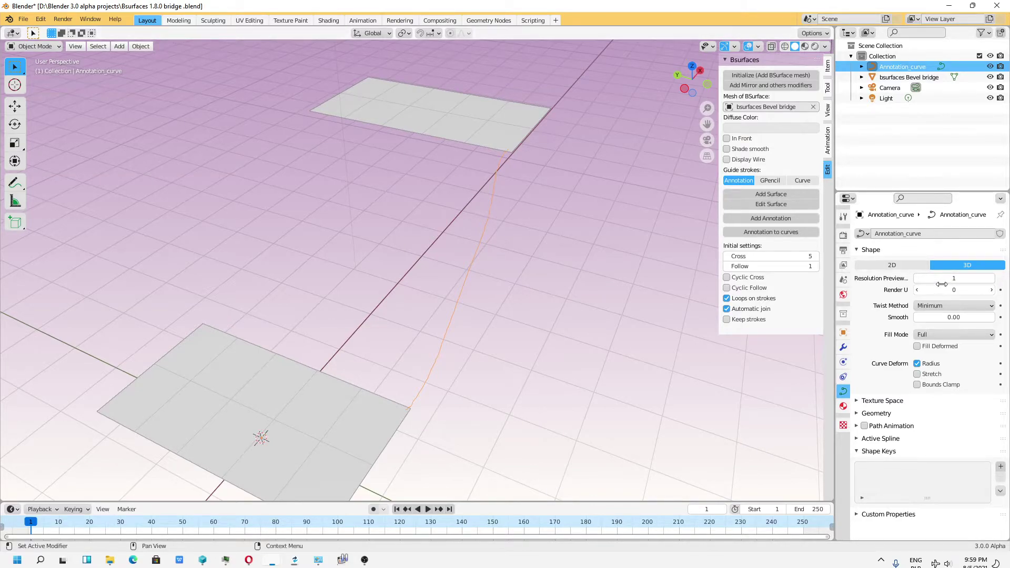
{"action": "left_click_drag", "start_coordinate": [953, 278], "coordinate": [993, 282]}
{"action": "left_click", "coordinate": [48, 46]}
{"action": "left_click", "coordinate": [27, 71]}
{"action": "key", "text": "a"}
- Turn off Fade Inactive Geometry in the viewport overlays
{"action": "left_click", "coordinate": [734, 47]}
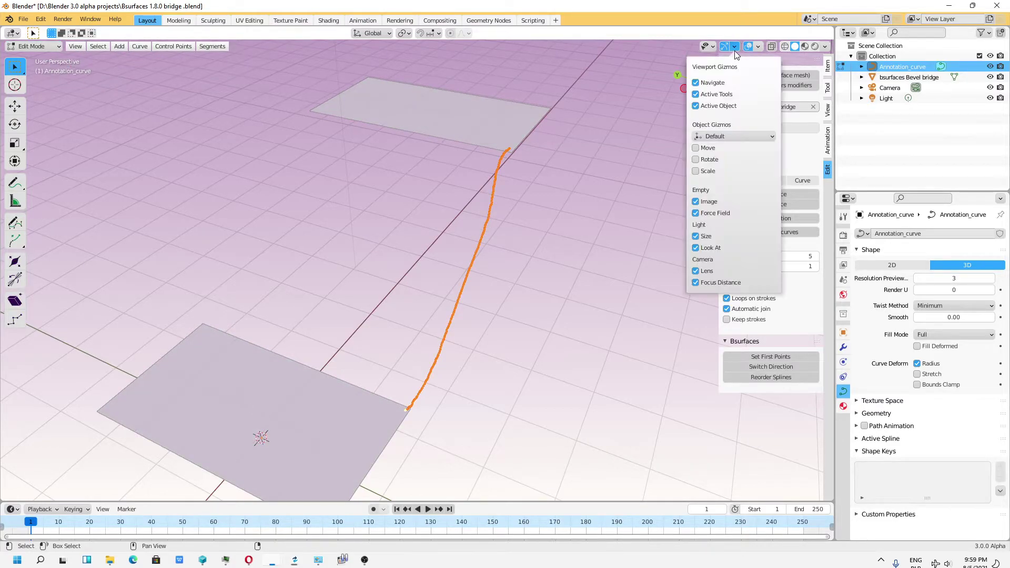
{"action": "left_click", "coordinate": [753, 48]}
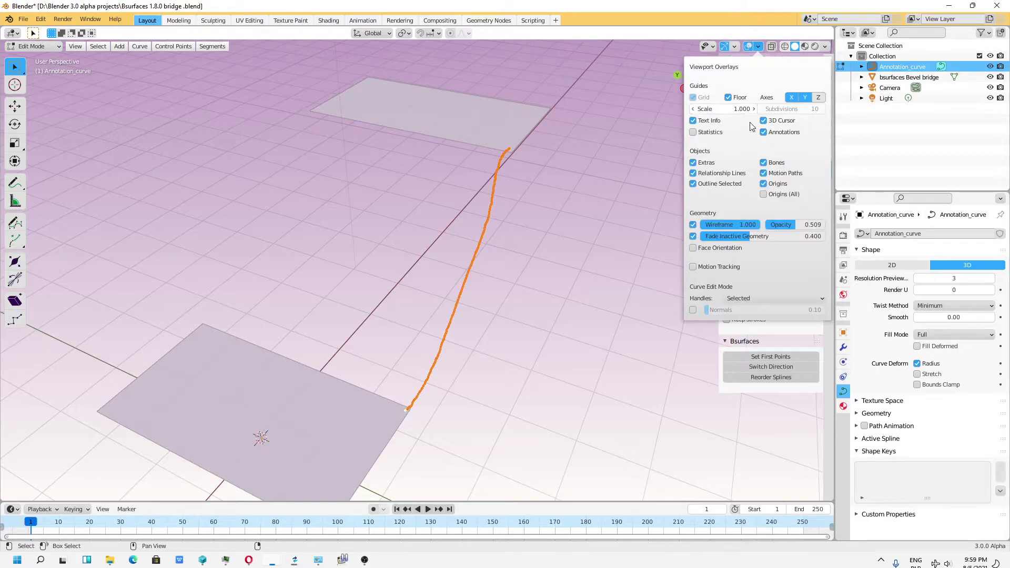
{"action": "left_click", "coordinate": [693, 237]}
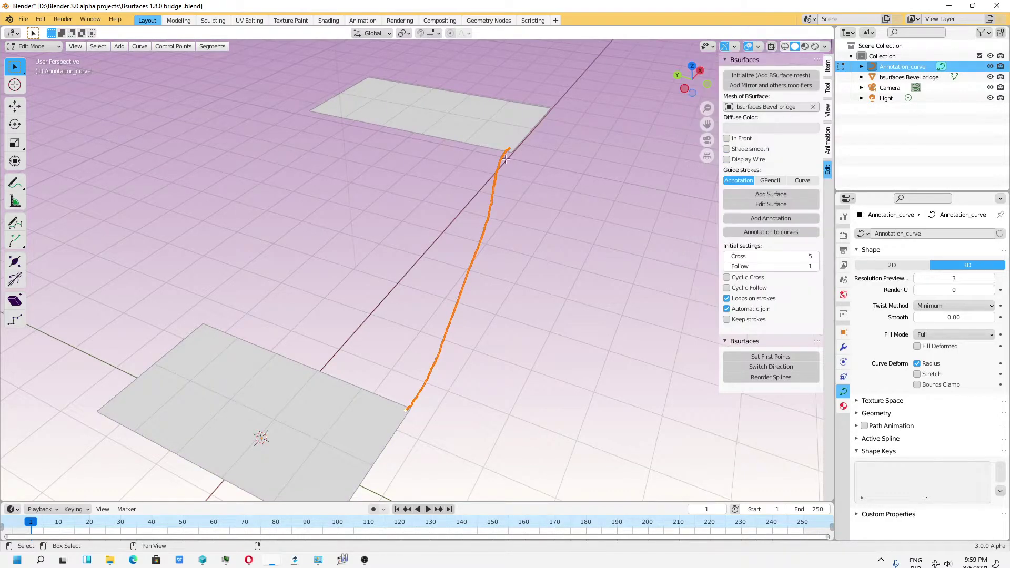
- Decimate the curve with ratio 0 to leave just two points
{"action": "left_click", "coordinate": [139, 46]}
{"action": "mouse_move", "coordinate": [190, 185]}
{"action": "left_click", "coordinate": [254, 182]}
{"action": "left_click_drag", "start_coordinate": [148, 489], "coordinate": [97, 489]}
{"action": "middle_click_drag", "start_coordinate": [513, 292], "coordinate": [518, 287]}
{"action": "left_click", "coordinate": [760, 49]}
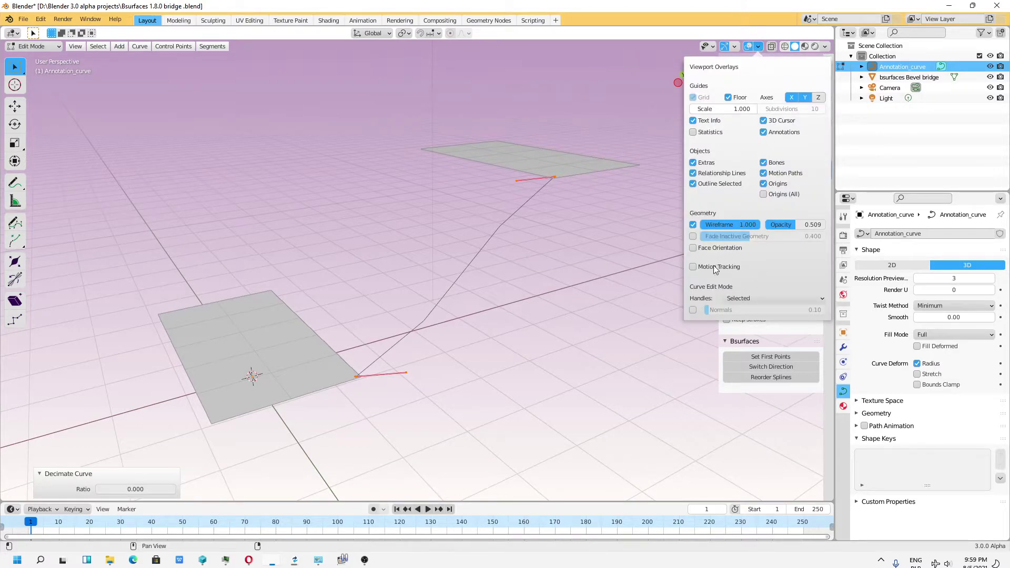
- Set the overlay curve Handles display to All
{"action": "left_click", "coordinate": [748, 302]}
{"action": "left_click", "coordinate": [746, 301]}
{"action": "left_click", "coordinate": [741, 298]}
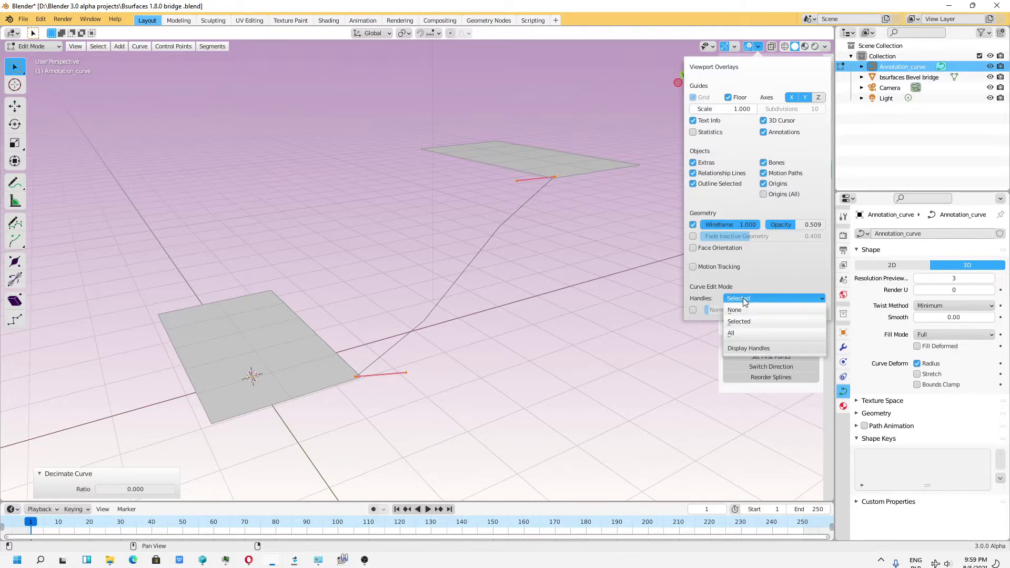
{"action": "left_click", "coordinate": [734, 333]}
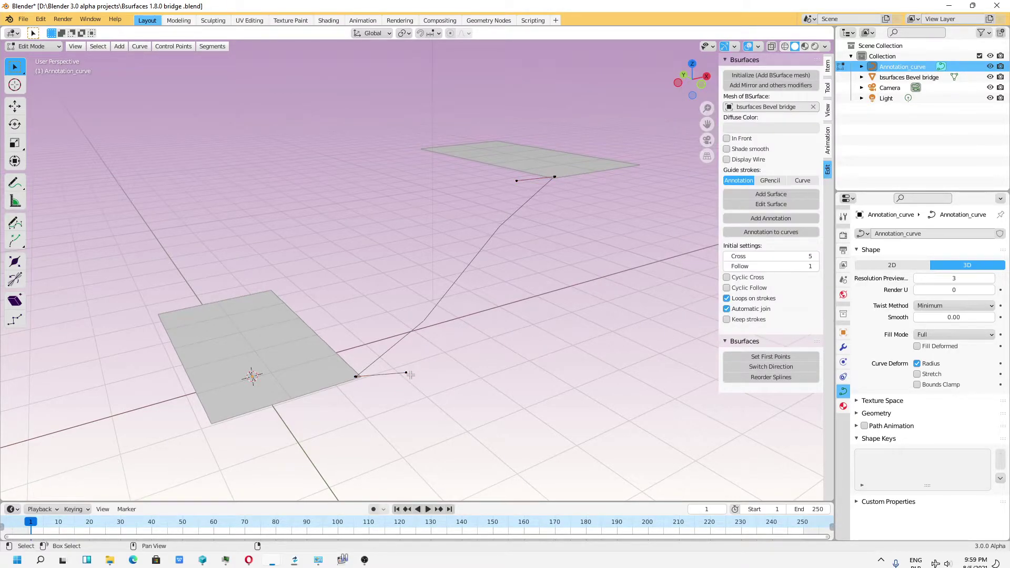
{"action": "middle_click_drag", "start_coordinate": [415, 371], "coordinate": [384, 342]}
- Move the lower and upper end handles along X to bend the curve
{"action": "left_click", "coordinate": [407, 358]}
{"action": "key", "text": "shift+space"}
{"action": "key", "text": "g"}
{"action": "left_click_drag", "start_coordinate": [383, 336], "coordinate": [526, 343]}
{"action": "left_click", "coordinate": [543, 179]}
{"action": "left_click_drag", "start_coordinate": [541, 171], "coordinate": [421, 164]}
{"action": "middle_click_drag", "start_coordinate": [573, 289], "coordinate": [500, 294]}
- Set the curve's Resolution Preview to 5 and save the file
{"action": "left_click", "coordinate": [992, 279]}
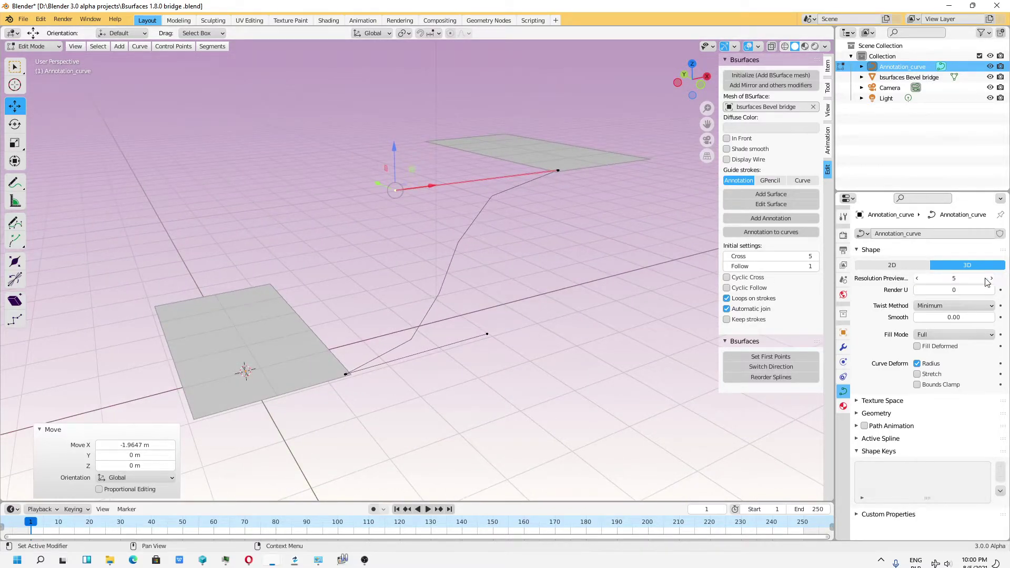
{"action": "middle_click_drag", "start_coordinate": [526, 207], "coordinate": [499, 310]}
{"action": "middle_click_drag", "start_coordinate": [458, 280], "coordinate": [415, 306]}
{"action": "left_click", "coordinate": [23, 19]}
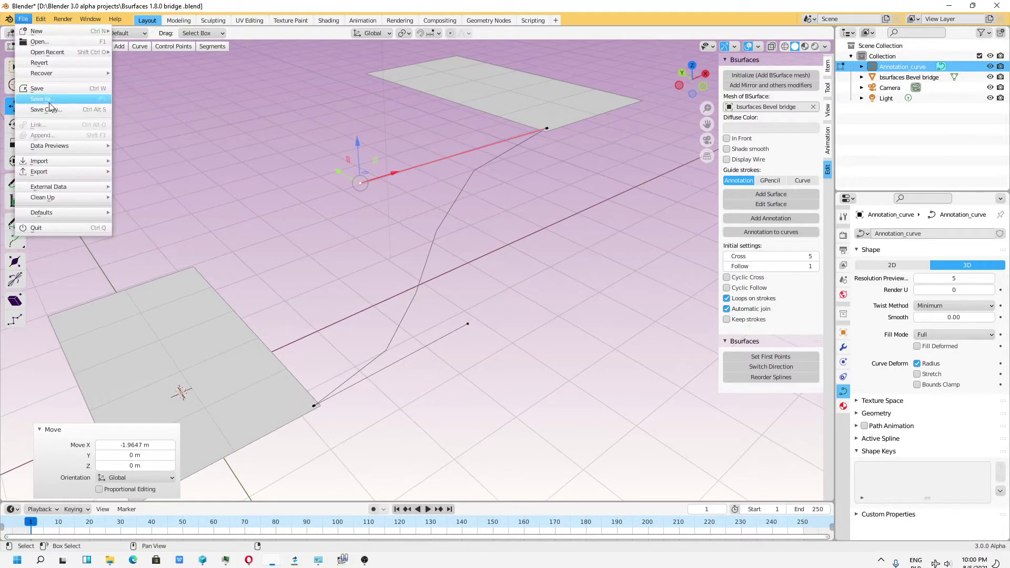
{"action": "left_click", "coordinate": [49, 88]}
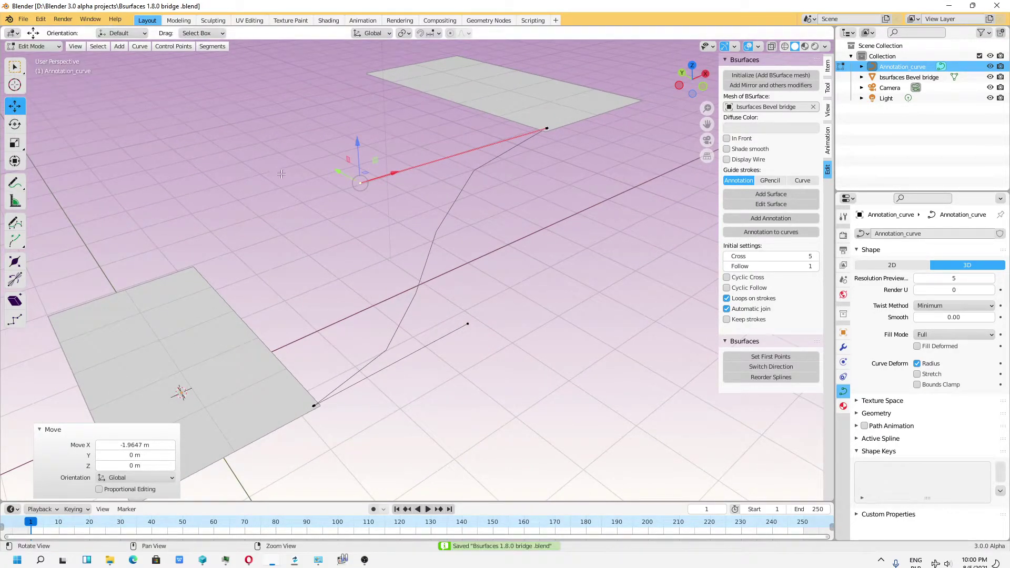
{"action": "middle_click_drag", "start_coordinate": [266, 52], "coordinate": [351, 59], "text": "shift"}
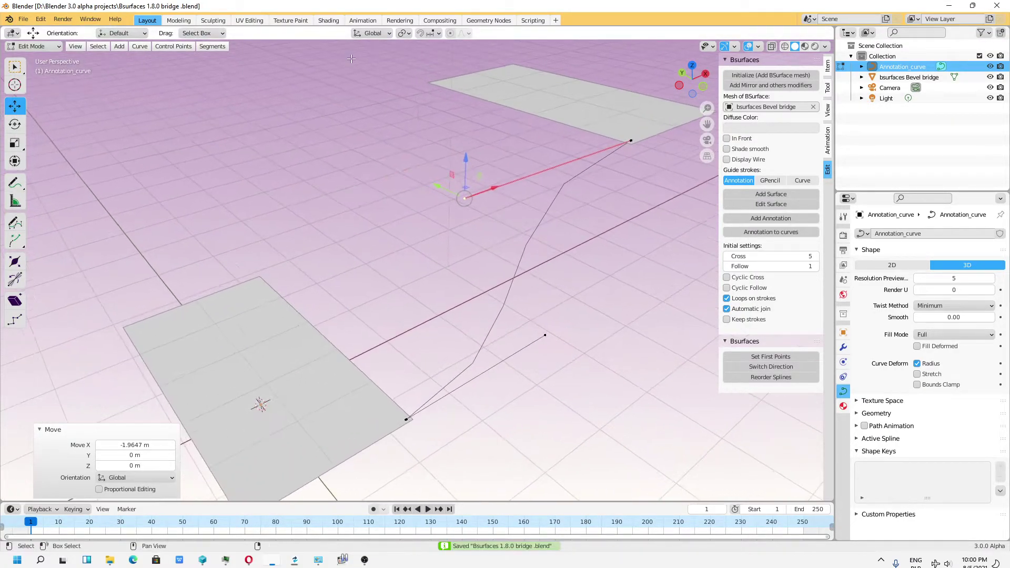
- Turn on snapping with Snap To set to Vertex
{"action": "left_click", "coordinate": [419, 33]}
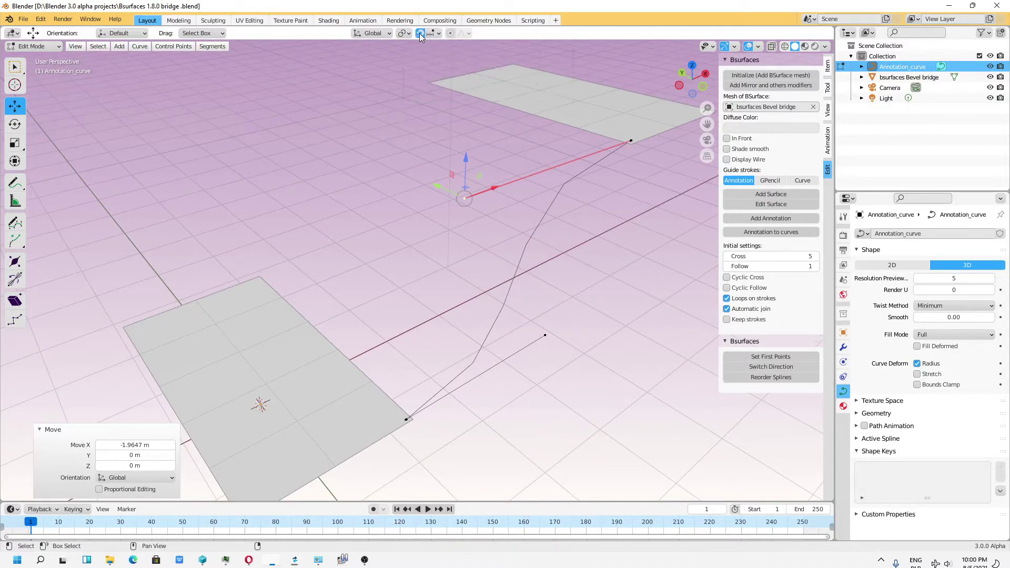
{"action": "left_click", "coordinate": [435, 33]}
{"action": "left_click", "coordinate": [407, 75]}
- Move the guide curve's end point onto the plane corner, then select all curve points
{"action": "left_click", "coordinate": [671, 197]}
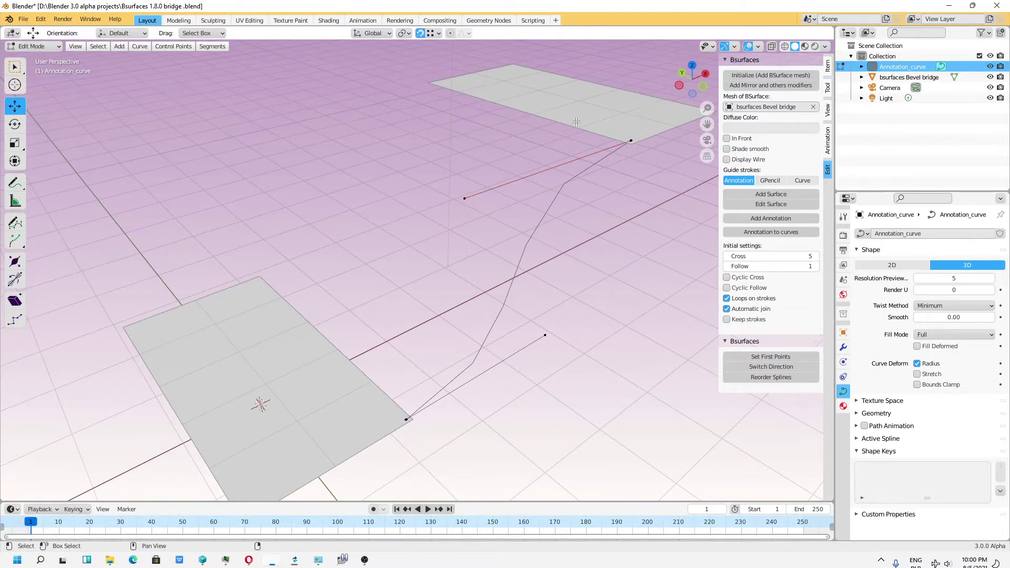
{"action": "left_click_drag", "start_coordinate": [587, 95], "coordinate": [665, 188]}
{"action": "left_click_drag", "start_coordinate": [631, 145], "coordinate": [632, 149]}
{"action": "left_click_drag", "start_coordinate": [385, 392], "coordinate": [420, 427]}
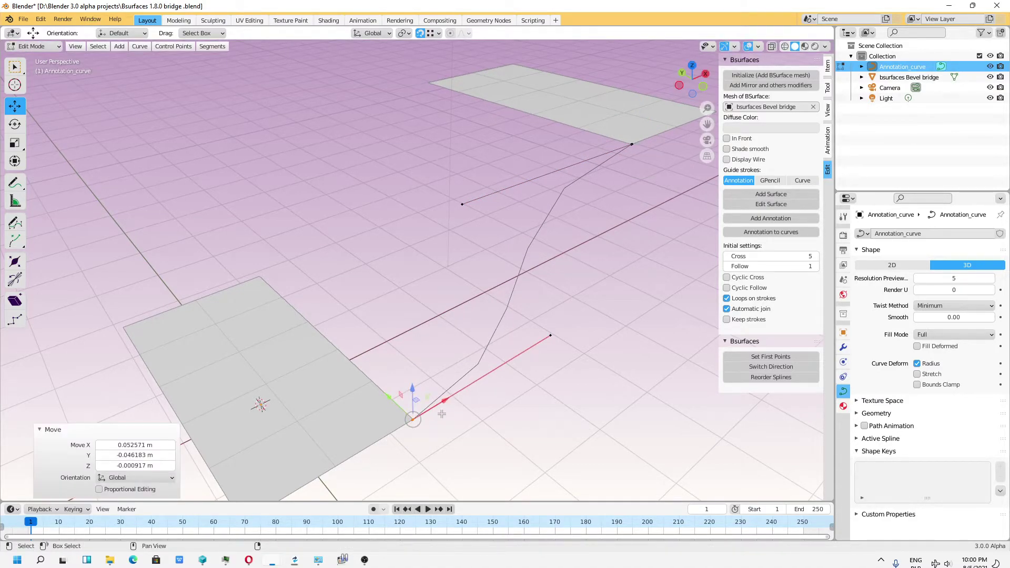
{"action": "key", "text": "a"}
{"action": "middle_click_drag", "start_coordinate": [552, 331], "coordinate": [454, 250]}
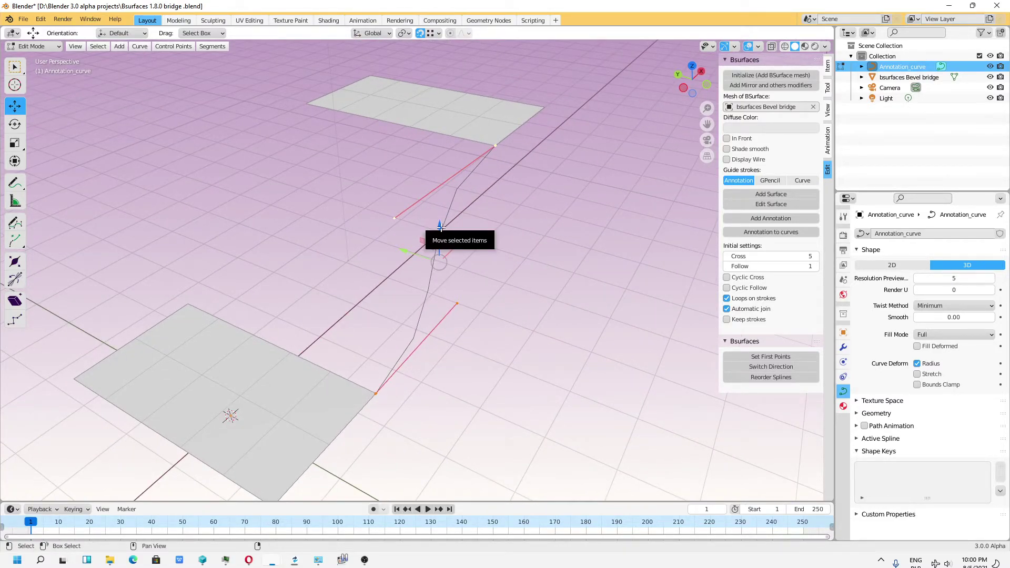
- Duplicate the guide curve and snap the copy onto the plane edge
{"action": "key", "text": "shift+d"}
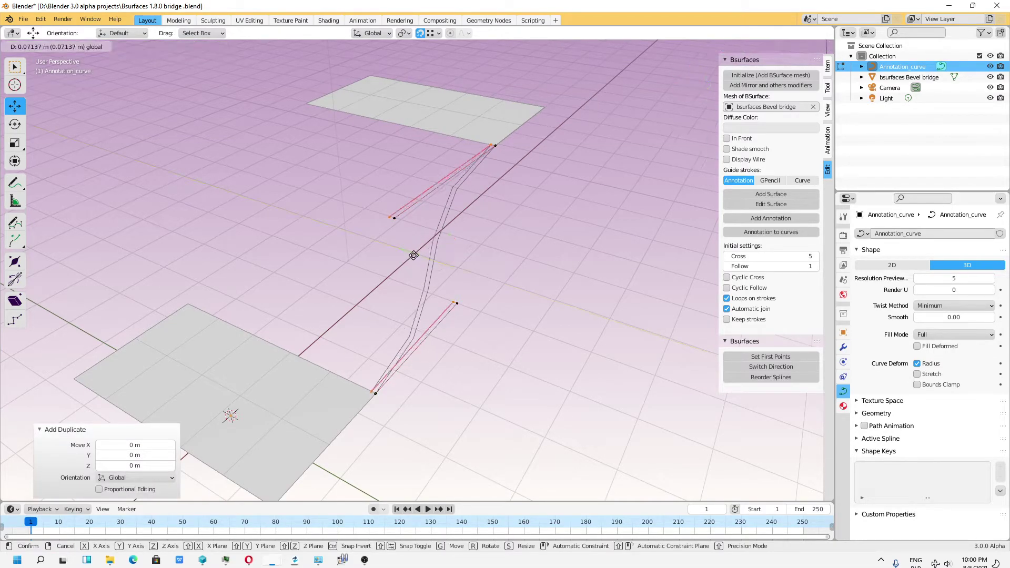
{"action": "left_click", "coordinate": [387, 249]}
{"action": "key", "text": "g"}
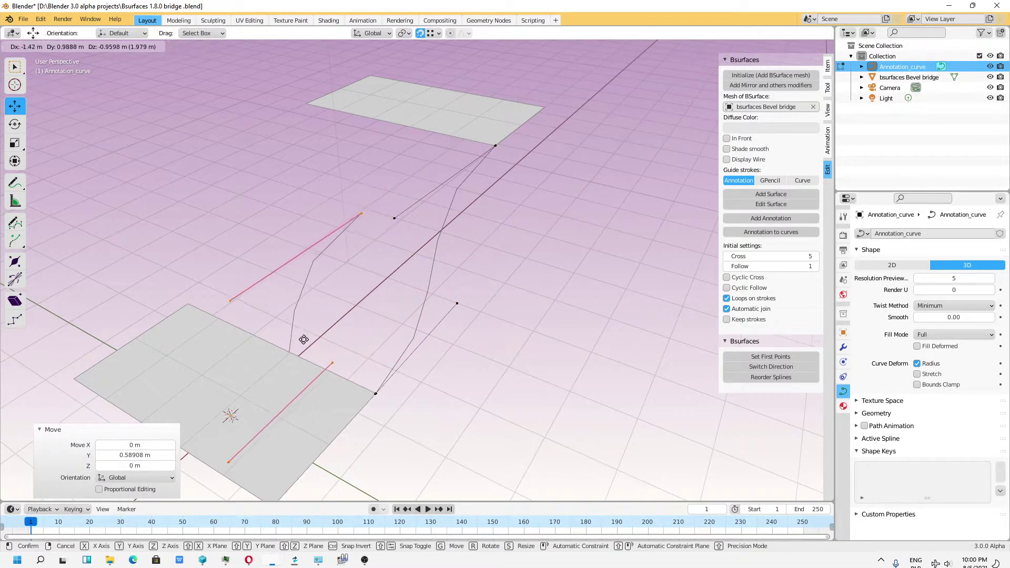
{"action": "key", "text": "ctrl"}
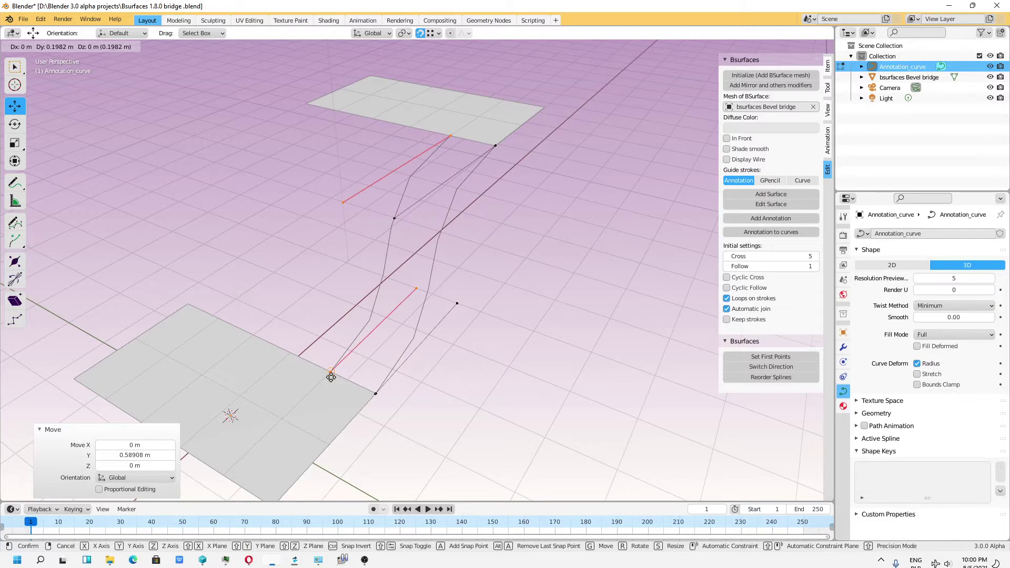
{"action": "left_click", "coordinate": [331, 377]}
- Add three more guide curve copies, sliding each along the plane edges beside the others
{"action": "key", "text": "shift+d"}
{"action": "right_click", "coordinate": [332, 373]}
{"action": "mouse_move", "coordinate": [394, 256]}
{"action": "left_mouse_down"}
{"action": "mouse_move", "coordinate": [295, 317]}
{"action": "mouse_move", "coordinate": [311, 312]}
{"action": "left_mouse_up"}
{"action": "key", "text": "shift+d"}
{"action": "right_click", "coordinate": [333, 272]}
{"action": "mouse_move", "coordinate": [357, 243]}
{"action": "left_mouse_down"}
{"action": "mouse_move", "coordinate": [328, 257]}
{"action": "mouse_move", "coordinate": [260, 329]}
{"action": "mouse_move", "coordinate": [271, 318]}
{"action": "left_mouse_up"}
{"action": "key", "text": "shift+d"}
{"action": "right_click", "coordinate": [303, 253]}
{"action": "left_click_drag", "start_coordinate": [316, 228], "coordinate": [245, 289]}
- Place one last guide curve copy at the end of the row and start saving the file
{"action": "key", "text": "shift+d"}
{"action": "right_click", "coordinate": [244, 288]}
{"action": "left_click_drag", "start_coordinate": [286, 217], "coordinate": [189, 298]}
{"action": "mouse_move", "coordinate": [190, 298]}
{"action": "middle_mouse_down"}
{"action": "mouse_move", "coordinate": [468, 250]}
{"action": "mouse_move", "coordinate": [546, 258]}
{"action": "middle_mouse_up"}
{"action": "left_click", "coordinate": [23, 19]}
- Save the file, then revert to the saved version
{"action": "left_click", "coordinate": [37, 89]}
{"action": "left_click", "coordinate": [23, 19]}
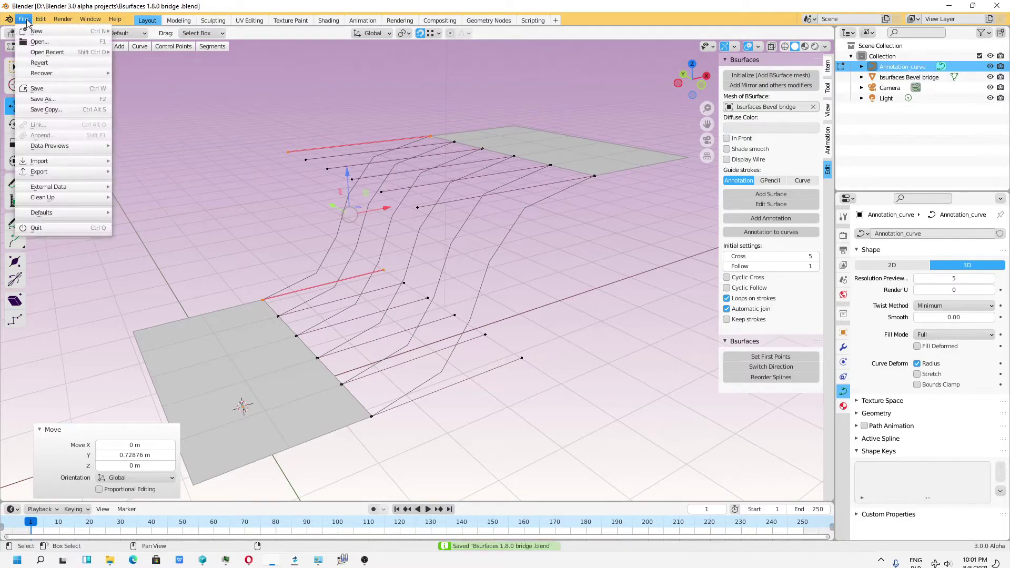
{"action": "left_click", "coordinate": [49, 63]}
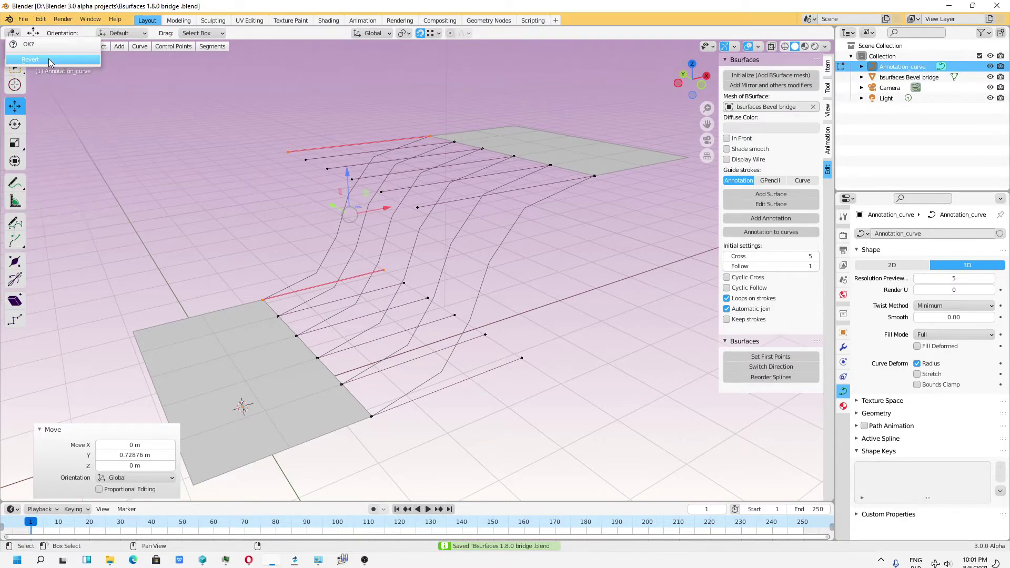
{"action": "left_click", "coordinate": [47, 42]}
{"action": "left_click", "coordinate": [23, 19]}
{"action": "left_click", "coordinate": [48, 87]}
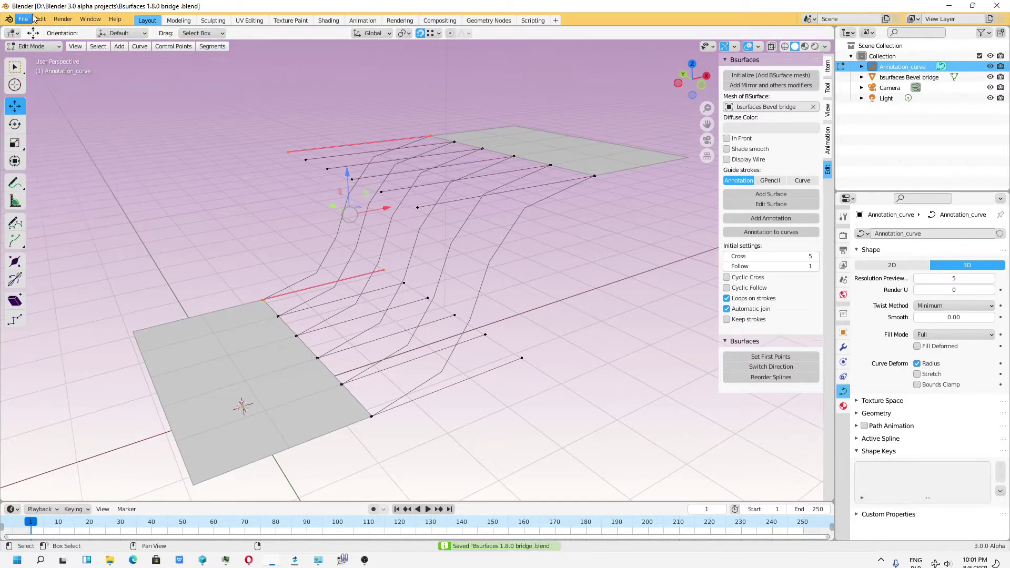
- Switch back to Object Mode and view the planes with their guide curves
{"action": "middle_click_drag", "start_coordinate": [521, 203], "coordinate": [549, 204]}
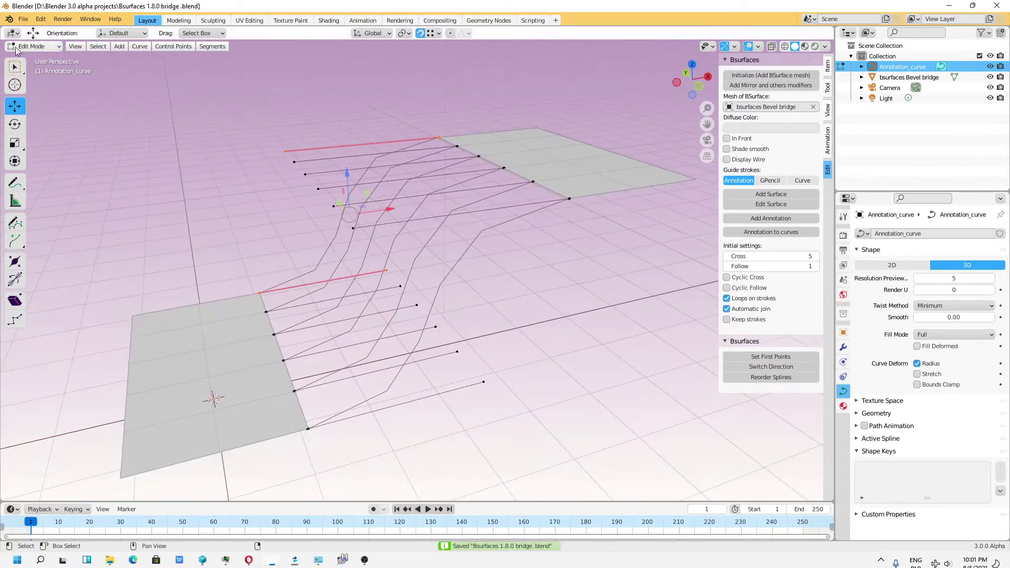
{"action": "left_click", "coordinate": [33, 46]}
{"action": "left_click", "coordinate": [36, 56]}
{"action": "mouse_move", "coordinate": [269, 132]}
{"action": "middle_mouse_down"}
{"action": "mouse_move", "coordinate": [302, 143]}
{"action": "mouse_move", "coordinate": [284, 140]}
{"action": "middle_mouse_up"}
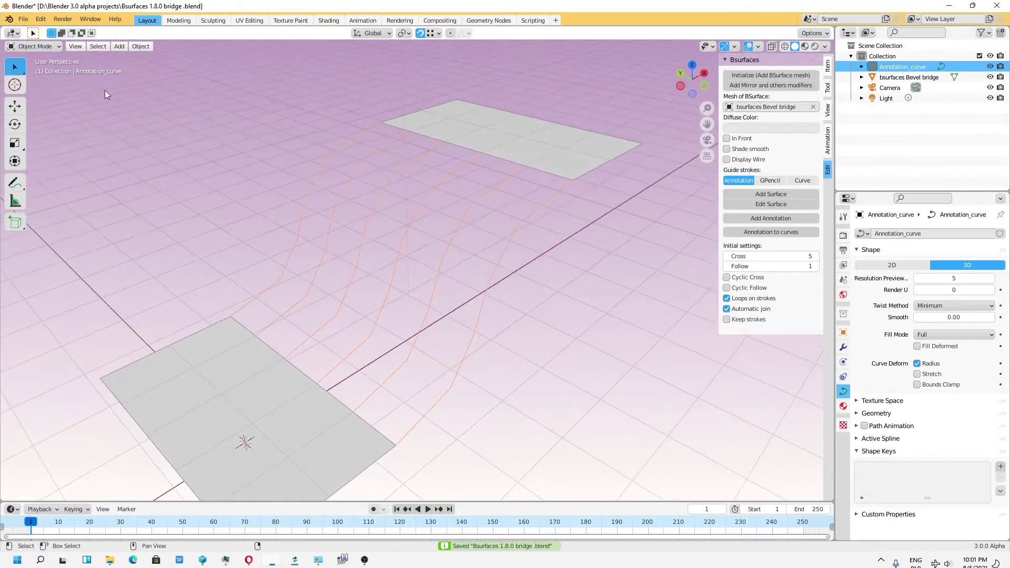
{"action": "left_click", "coordinate": [23, 20]}
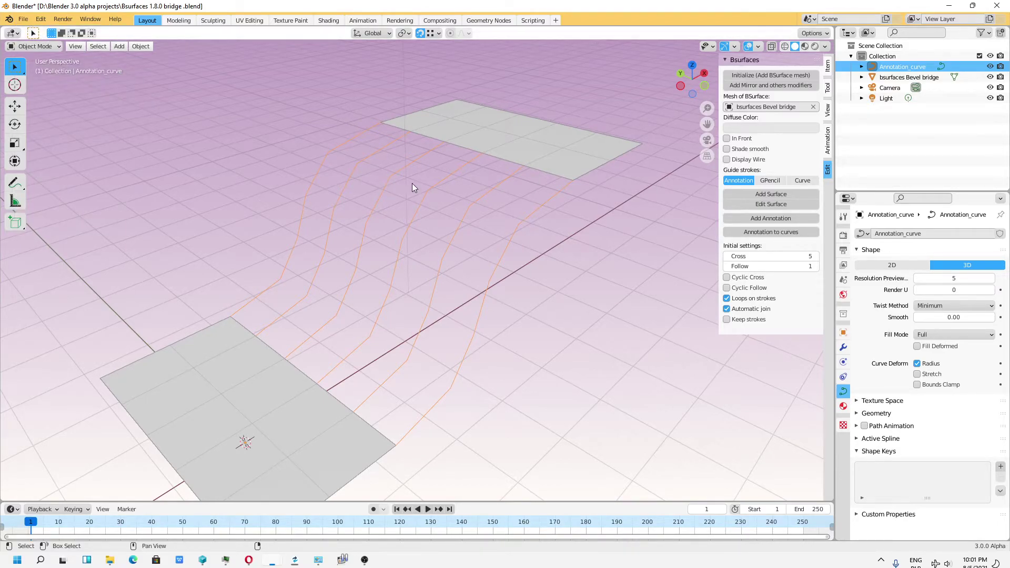
- Select the bsurfaces Bevel bridge mesh, enter Edit Mode and switch to moving elements
{"action": "left_click", "coordinate": [237, 371]}
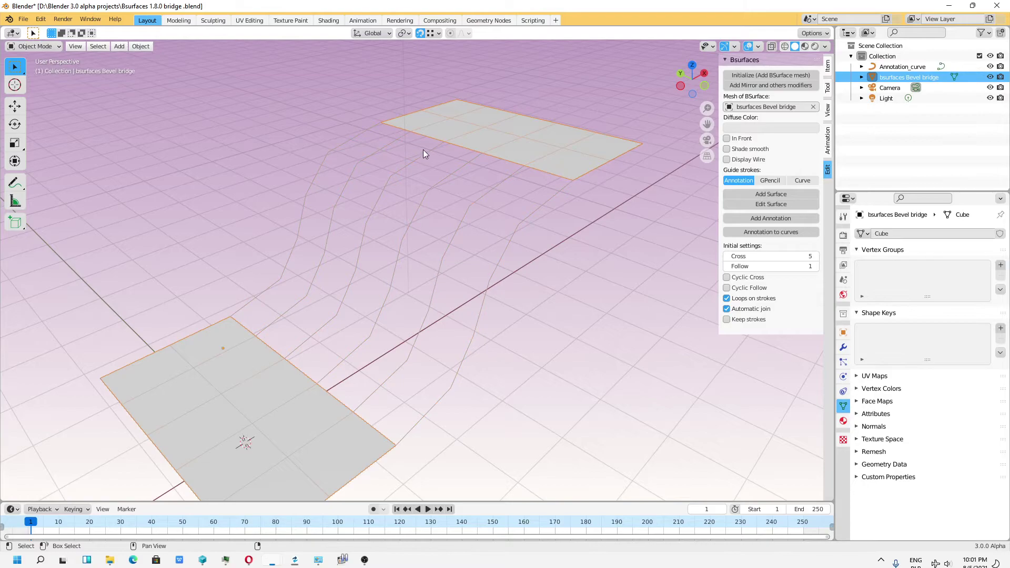
{"action": "left_click", "coordinate": [52, 46]}
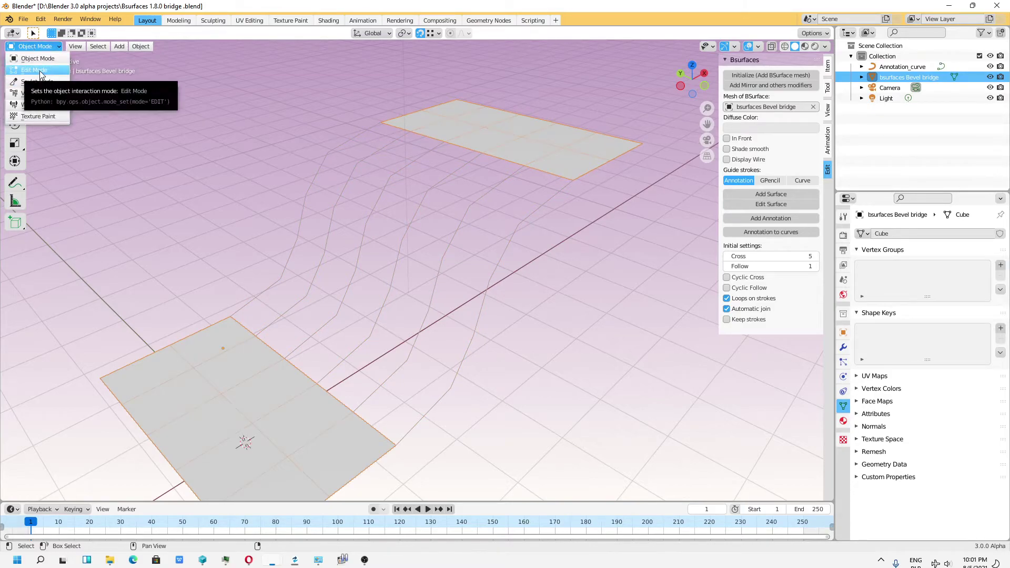
{"action": "left_click", "coordinate": [37, 70]}
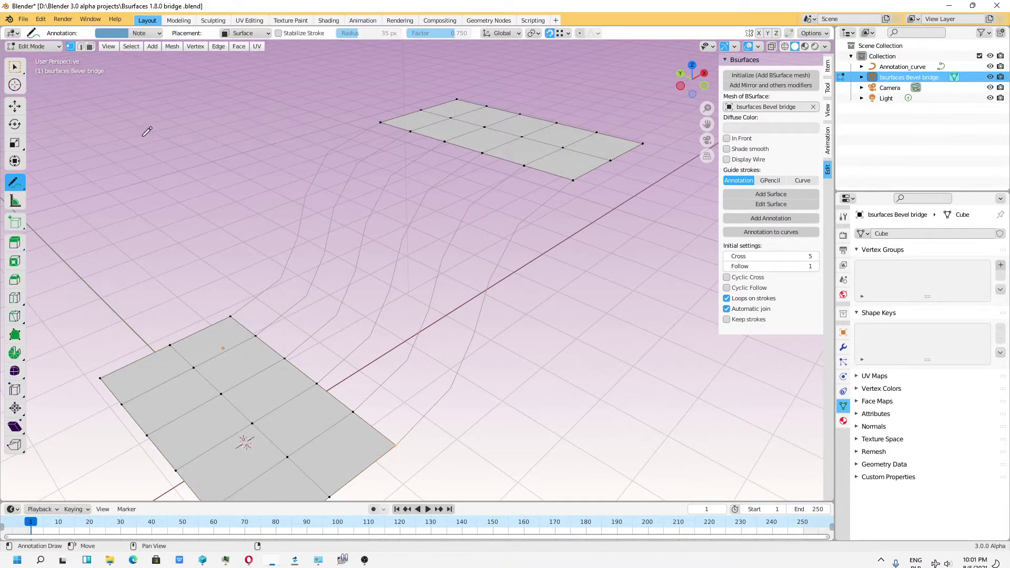
{"action": "key", "text": "shift+space"}
{"action": "key", "text": "g"}
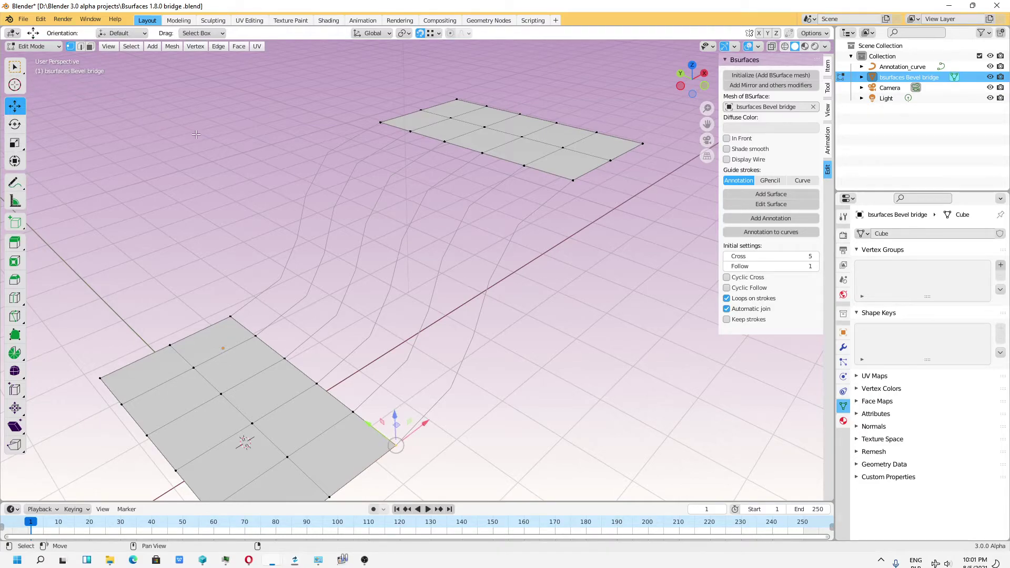
{"action": "key", "text": "alt+space"}
- Show the Add-ons preferences filtered by 'dy' to find Dynamic Context Menu
{"action": "left_click", "coordinate": [41, 19]}
{"action": "left_click", "coordinate": [73, 181]}
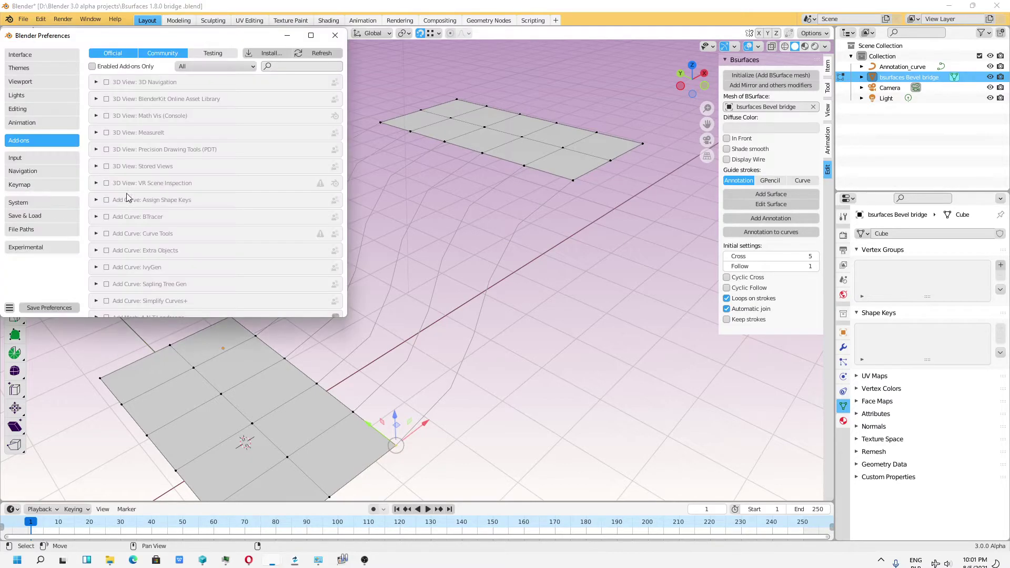
{"action": "left_click", "coordinate": [290, 68]}
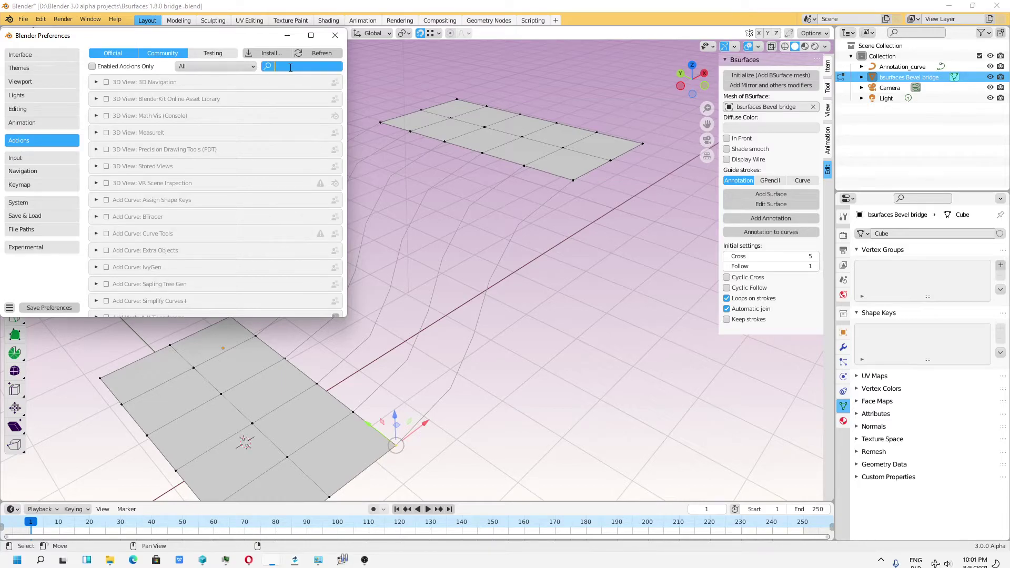
{"action": "type", "text": "dy"}
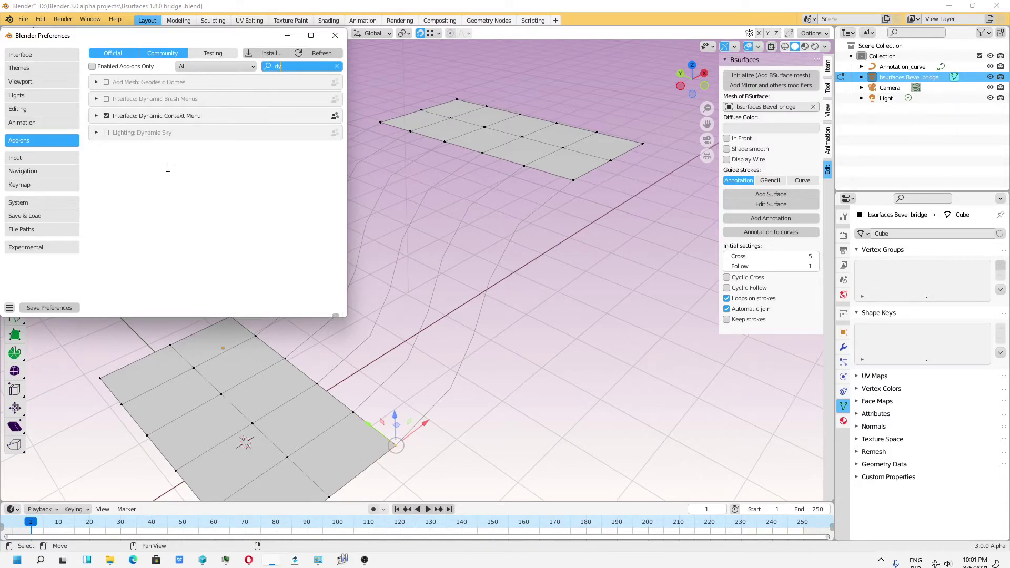
{"action": "key", "text": "Return"}
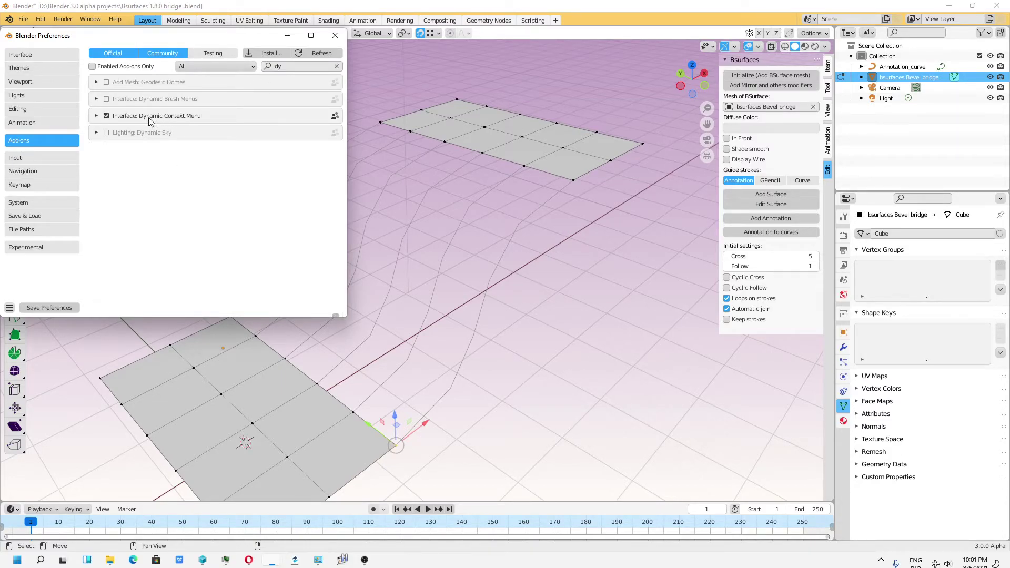
- Close Preferences and start Circle Select through the Dynamic Context Menu search 'circe'
{"action": "left_click", "coordinate": [335, 35]}
{"action": "right_click", "coordinate": [330, 122]}
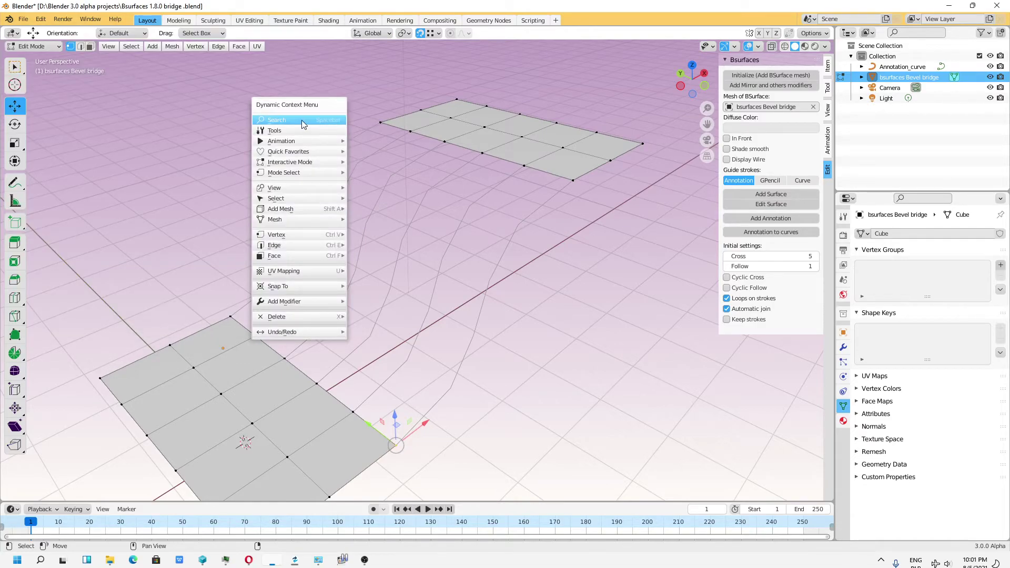
{"action": "left_click", "coordinate": [303, 122]}
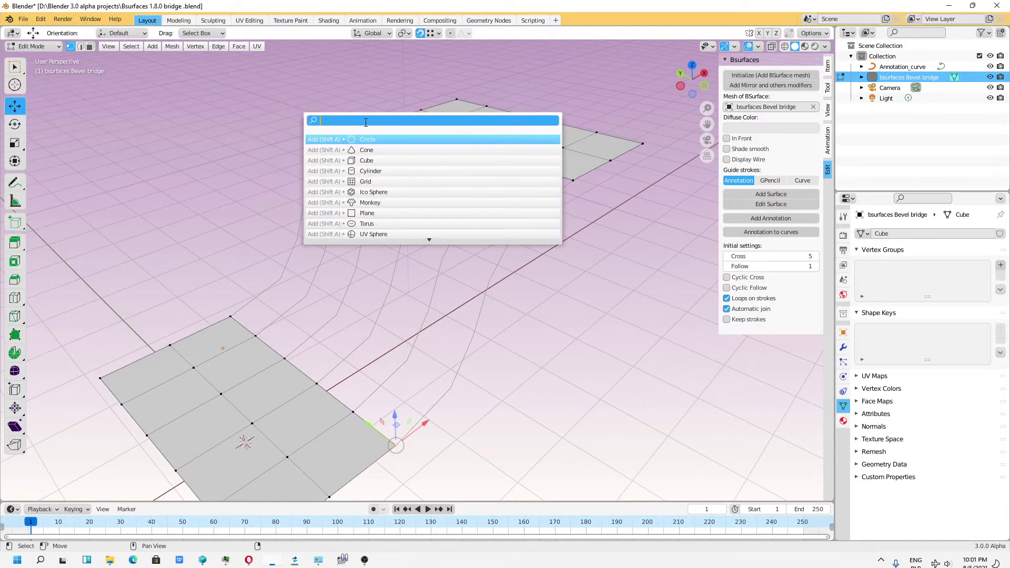
{"action": "type", "text": "cir"}
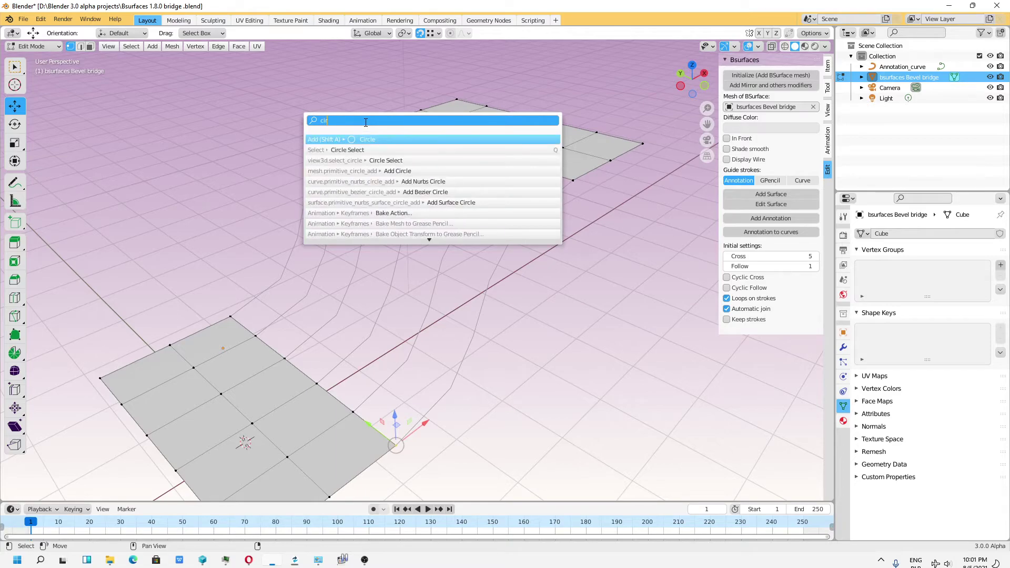
{"action": "type", "text": "ce"}
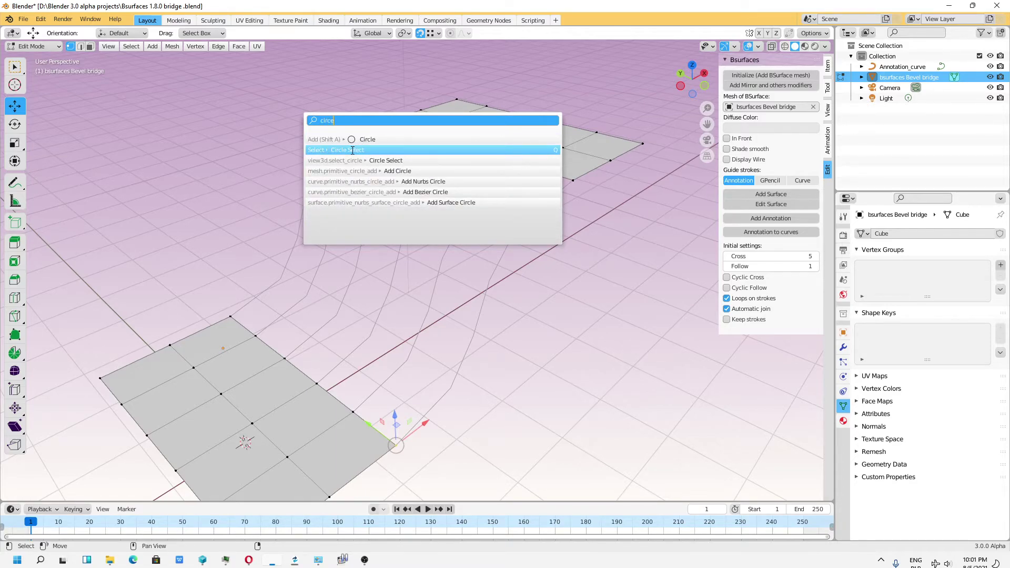
{"action": "left_click", "coordinate": [352, 150]}
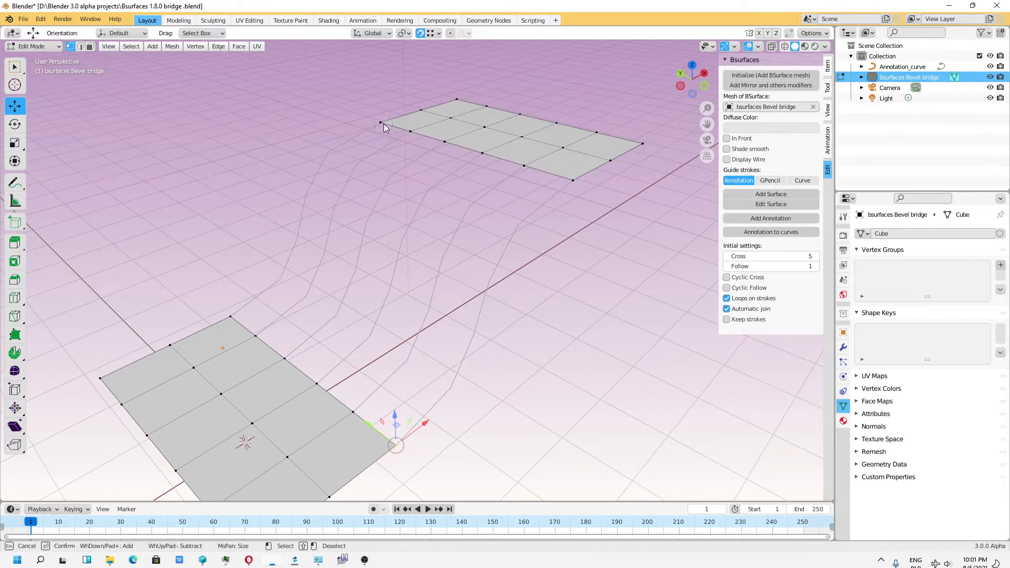
- Circle-select both planes' facing edge vertices and set Bsurfaces Guide strokes to Curve
{"action": "left_click_drag", "start_coordinate": [384, 127], "coordinate": [572, 181]}
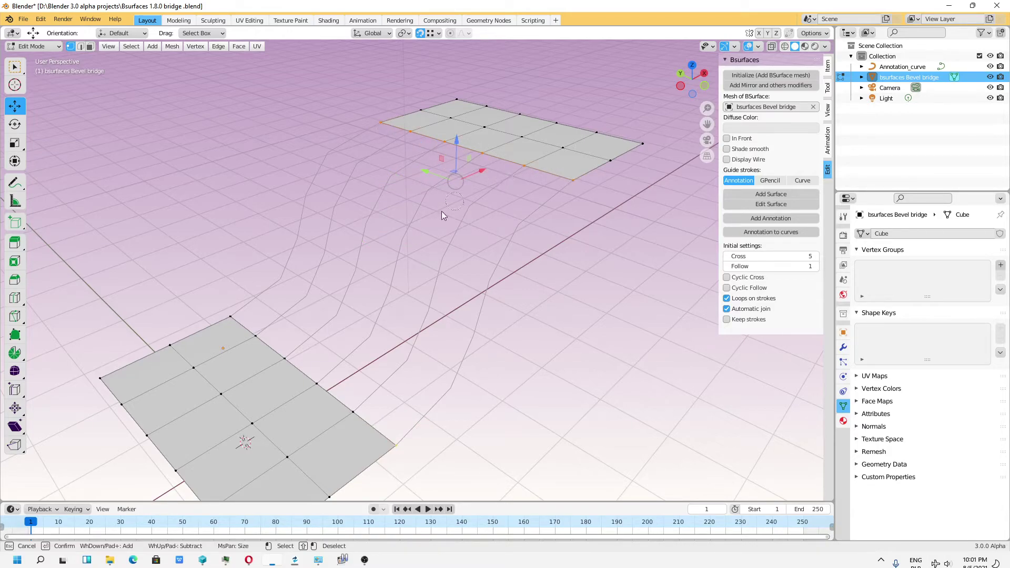
{"action": "left_click_drag", "start_coordinate": [232, 318], "coordinate": [395, 443]}
{"action": "right_click", "coordinate": [388, 334]}
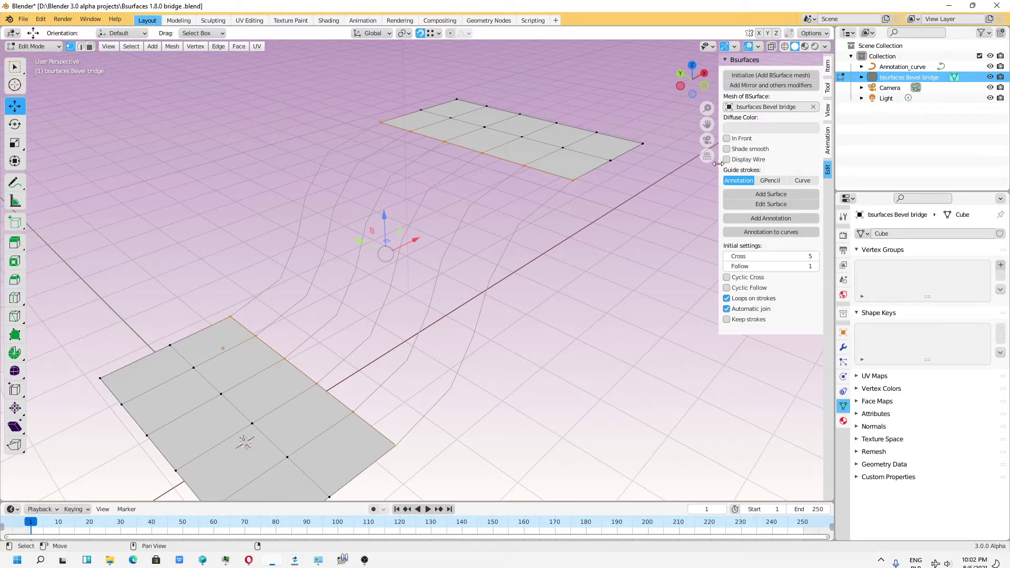
{"action": "left_click", "coordinate": [802, 180]}
{"action": "left_click", "coordinate": [813, 191]}
- Pick Annotation_curve as the guide strokes object and save the file
{"action": "left_click", "coordinate": [536, 225]}
{"action": "left_click", "coordinate": [19, 21]}
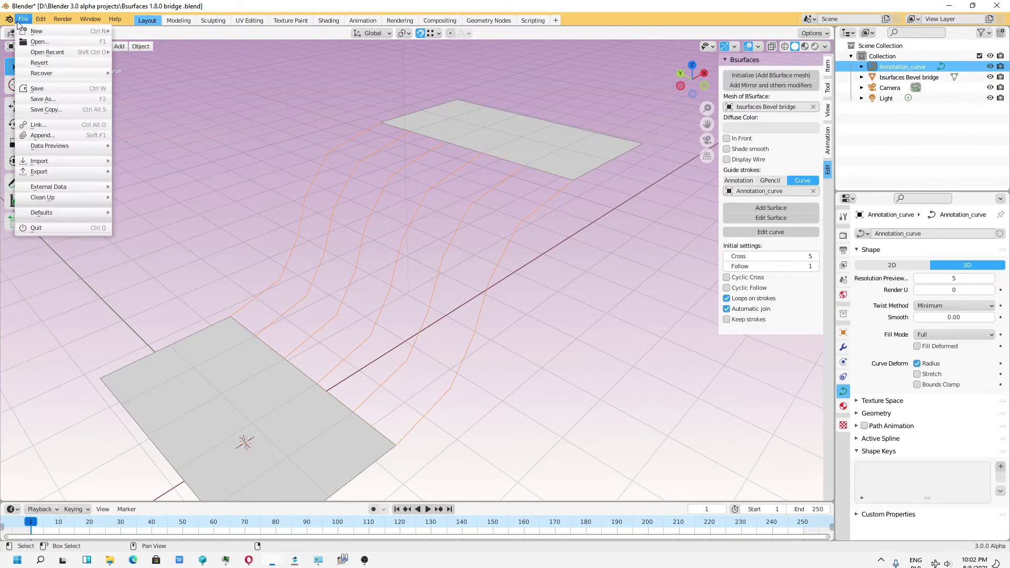
{"action": "left_click", "coordinate": [48, 89]}
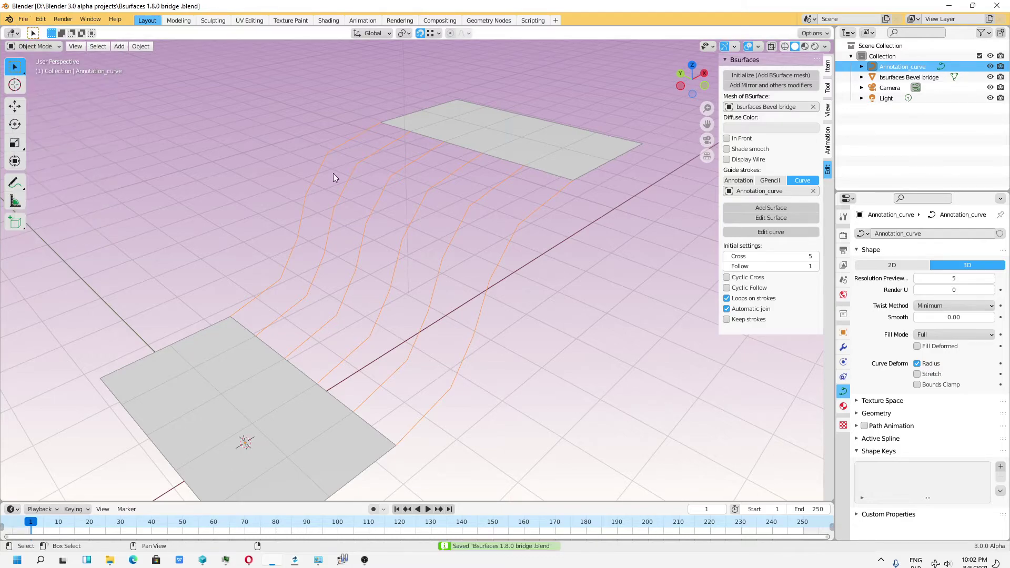
- Add the Bsurfaces surface bridging the planes and raise Stretch to 1.88
{"action": "left_click", "coordinate": [779, 209]}
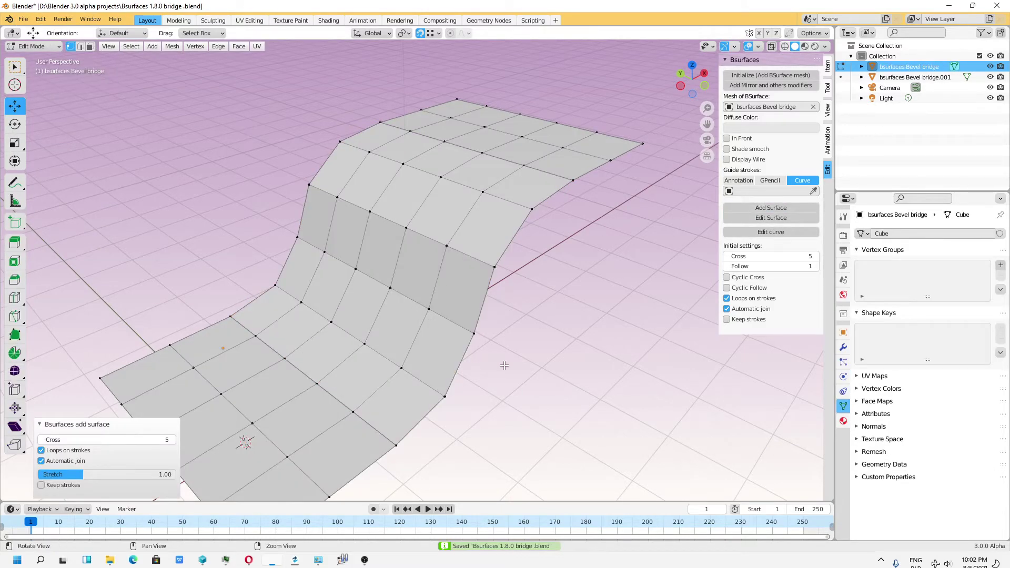
{"action": "middle_click_drag", "start_coordinate": [510, 371], "coordinate": [462, 368]}
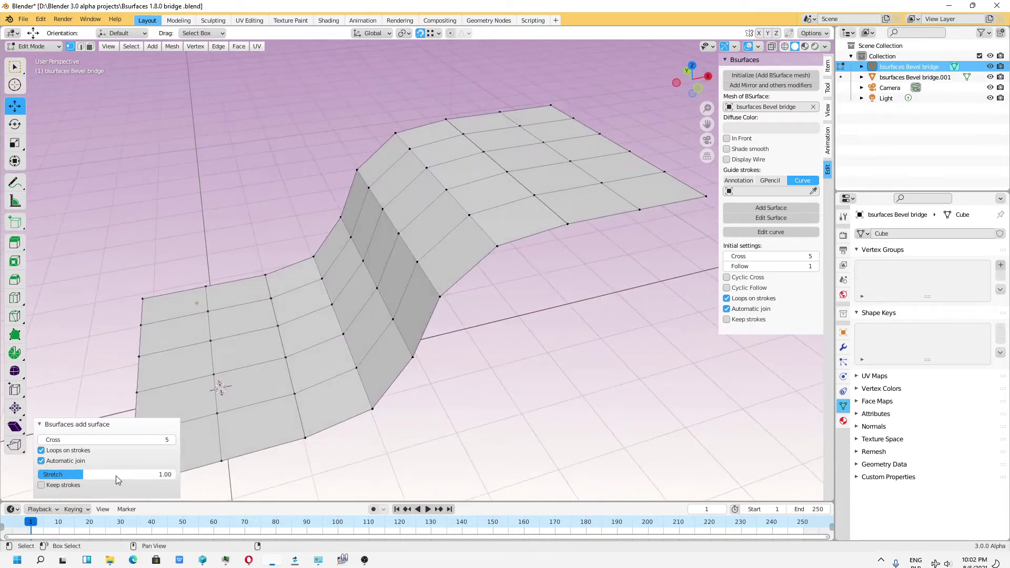
{"action": "mouse_move", "coordinate": [83, 476]}
{"action": "left_mouse_down"}
{"action": "mouse_move", "coordinate": [112, 475]}
{"action": "mouse_move", "coordinate": [45, 476]}
{"action": "mouse_move", "coordinate": [111, 478]}
{"action": "left_mouse_up"}
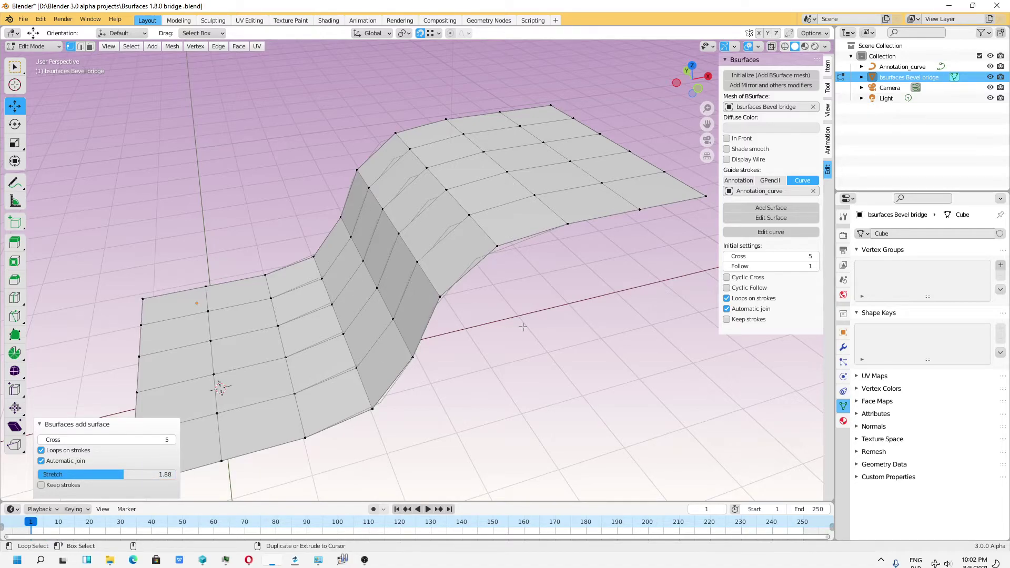
- Undo the bridge surface, edit Annotation_curve, select guide points and trial an X move, then revert it
{"action": "key", "text": "ctrl+z"}
{"action": "key", "text": "ctrl+z"}
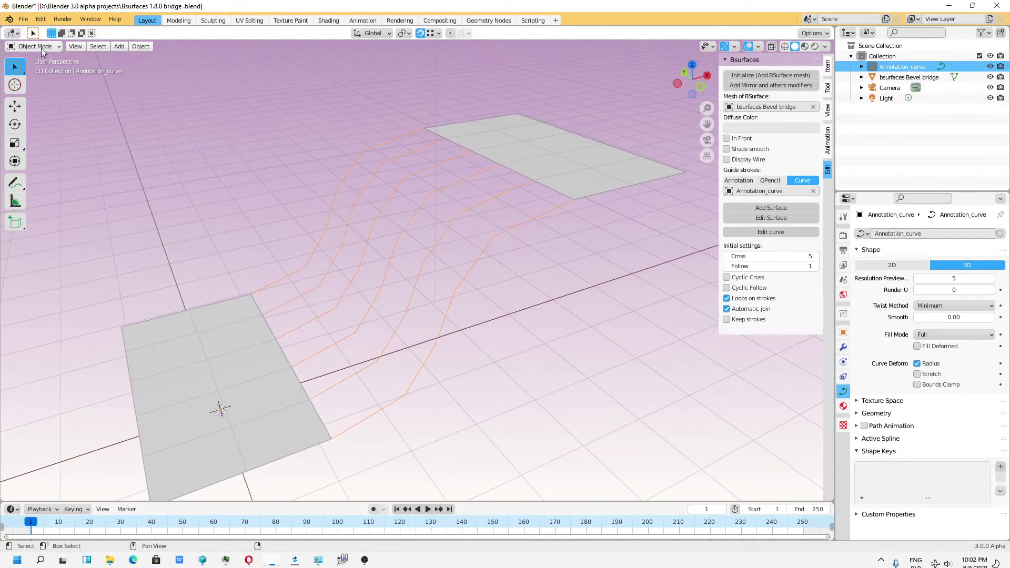
{"action": "left_click", "coordinate": [35, 70]}
{"action": "left_click", "coordinate": [275, 180]}
{"action": "middle_click_drag", "start_coordinate": [282, 177], "coordinate": [303, 191]}
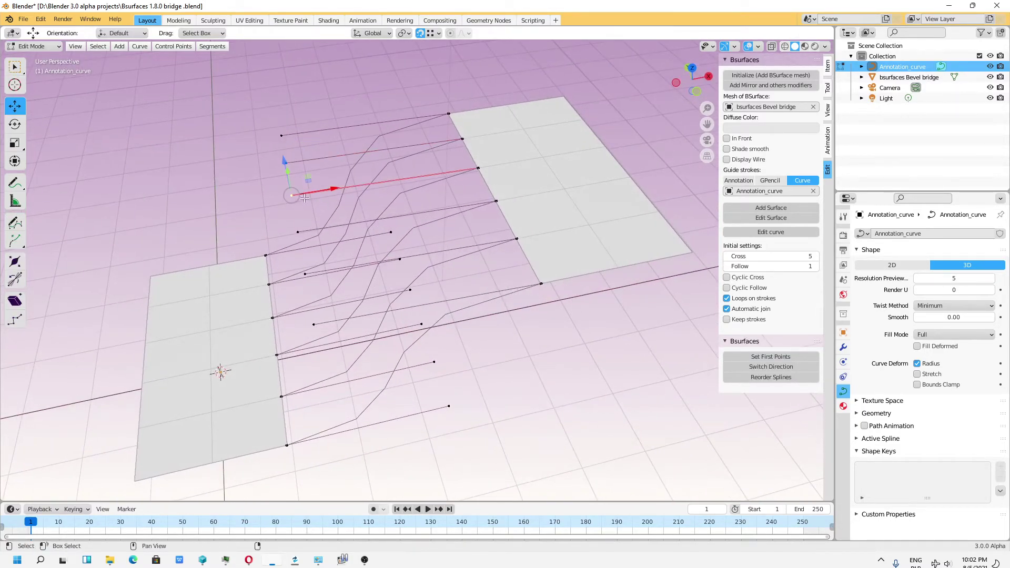
{"action": "left_click", "coordinate": [299, 233], "text": "shift"}
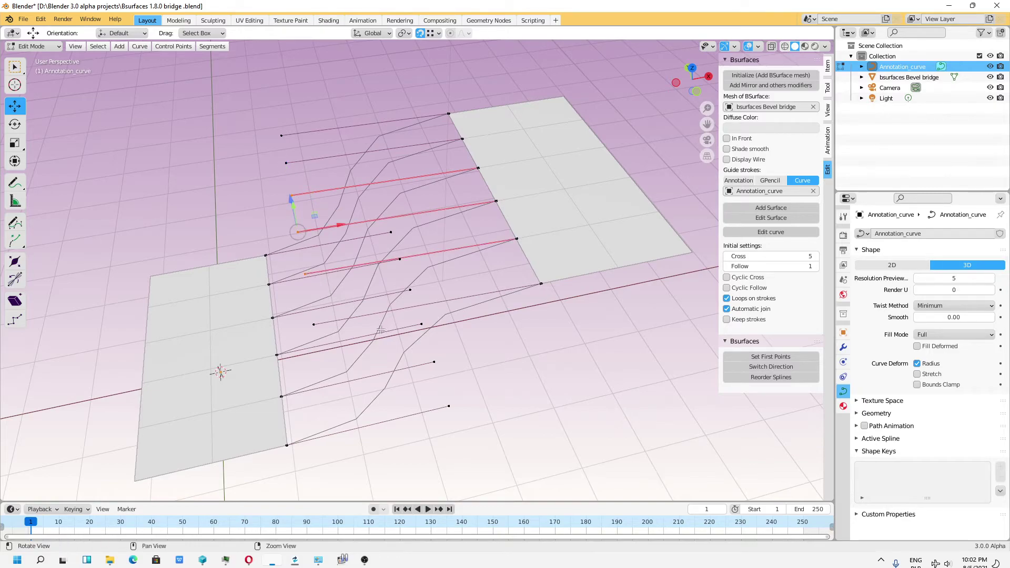
{"action": "middle_click_drag", "start_coordinate": [377, 326], "coordinate": [321, 239]}
{"action": "key", "text": "g"}
{"action": "key", "text": "x"}
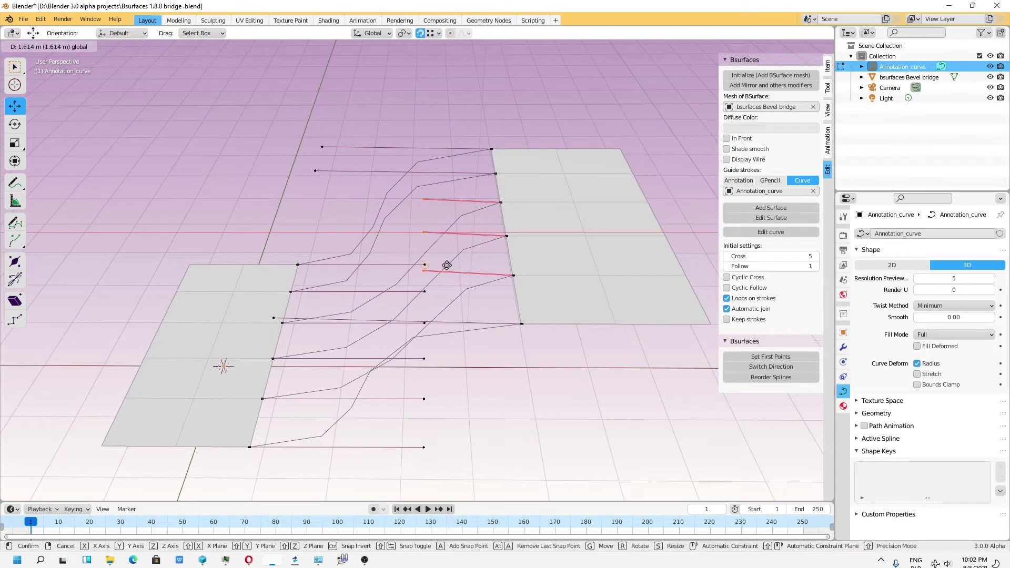
{"action": "left_click", "coordinate": [453, 268]}
{"action": "key", "text": "ctrl+z"}
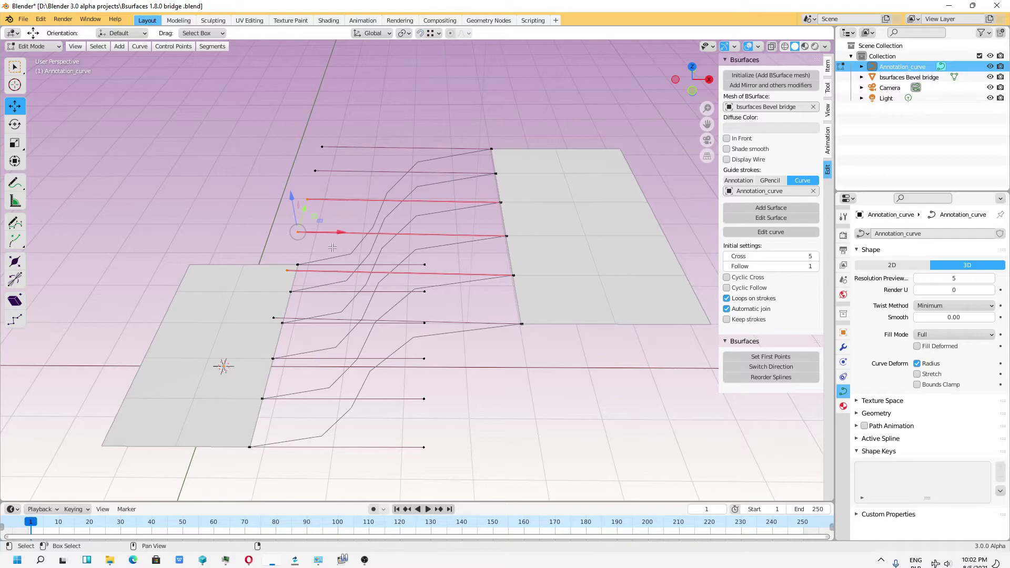
- Add a fourth guide segment to the selection and lower the selected points about 0.5 m
{"action": "left_click", "coordinate": [277, 312], "text": "shift"}
{"action": "middle_click_drag", "start_coordinate": [277, 312], "coordinate": [330, 285]}
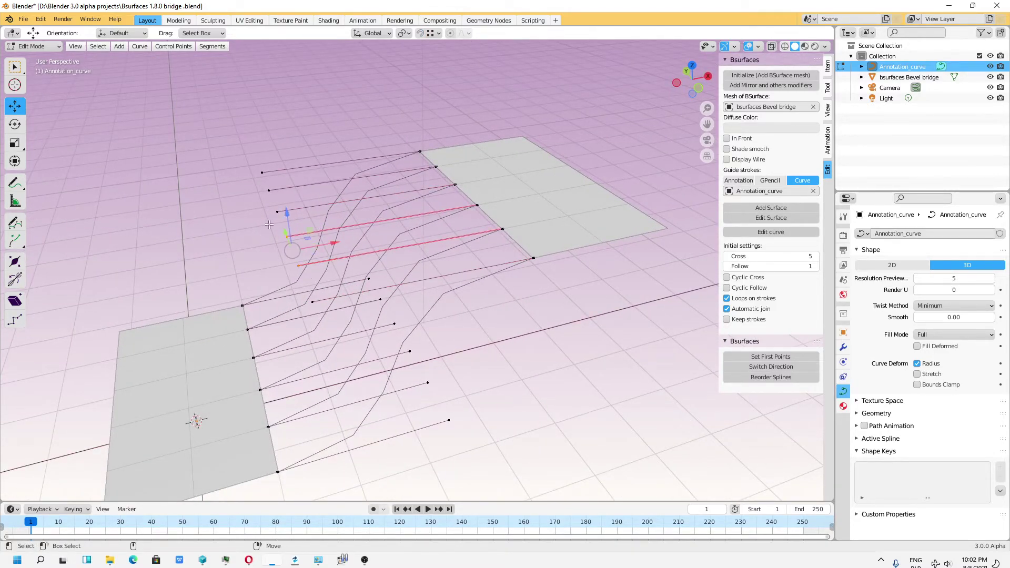
{"action": "middle_click_drag", "start_coordinate": [274, 216], "coordinate": [355, 251]}
{"action": "key", "text": "g"}
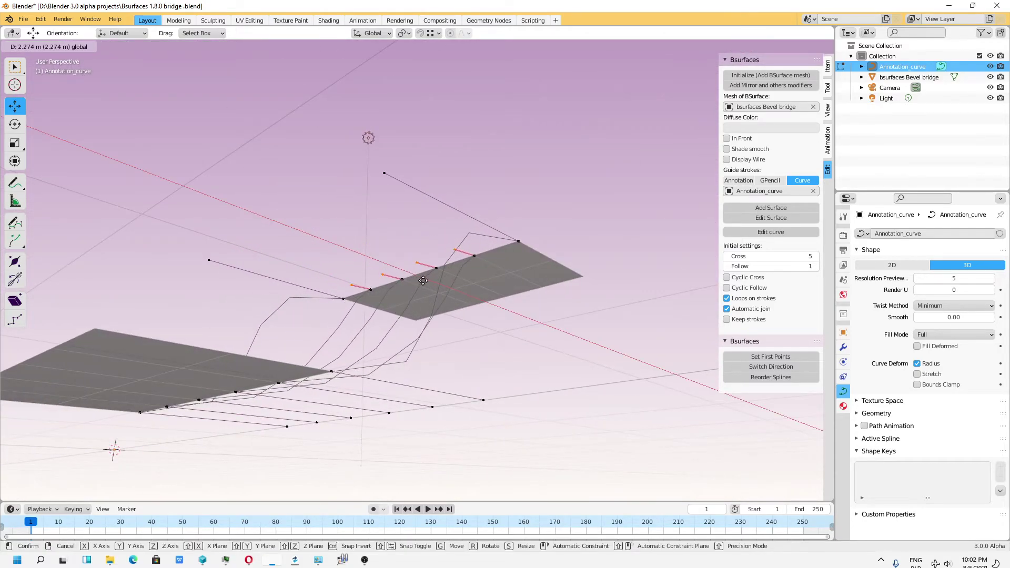
{"action": "left_click", "coordinate": [390, 285]}
{"action": "middle_click_drag", "start_coordinate": [390, 285], "coordinate": [383, 288]}
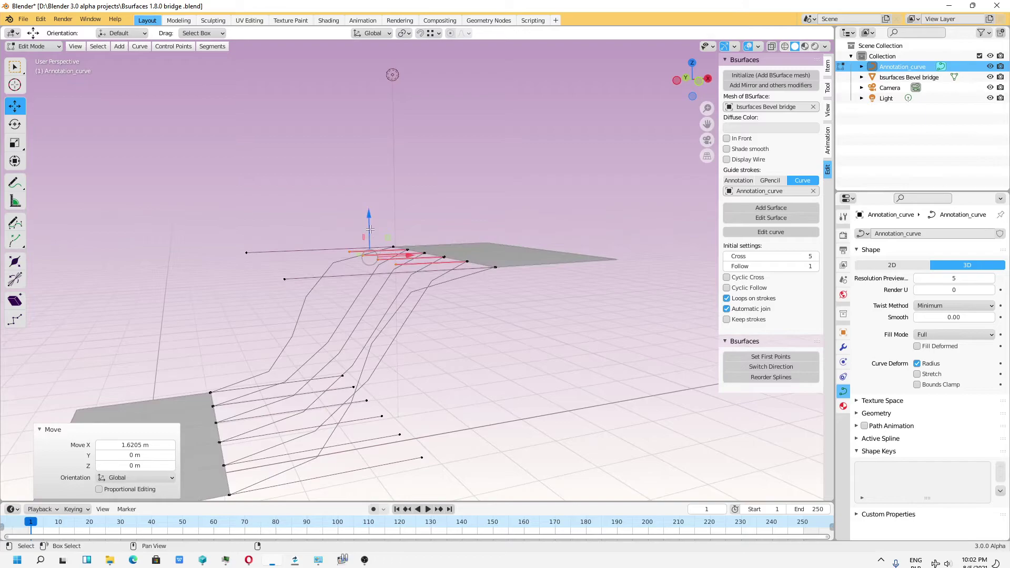
{"action": "left_click_drag", "start_coordinate": [370, 229], "coordinate": [348, 309]}
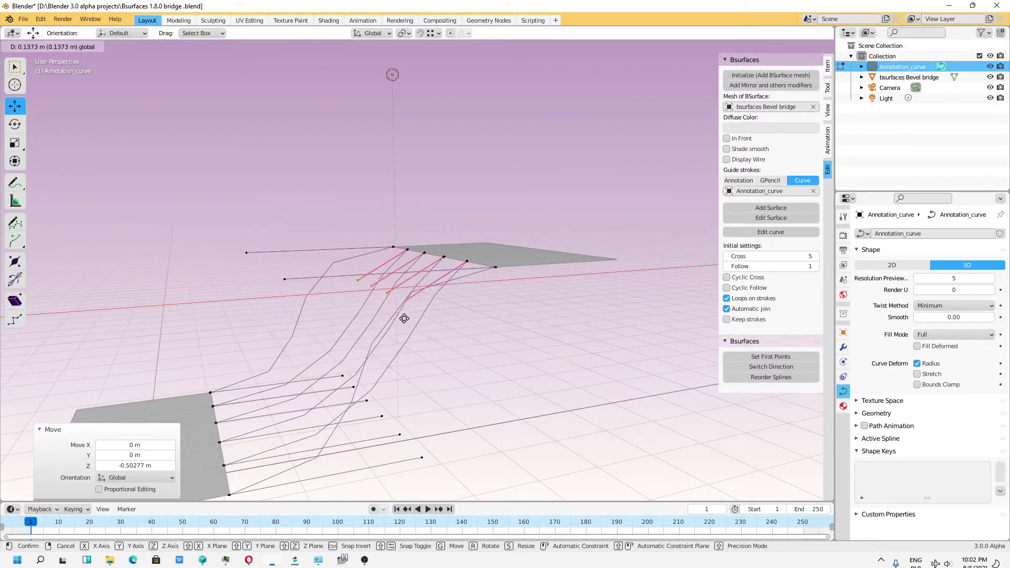
{"action": "left_click", "coordinate": [427, 321]}
- Try another move of the selected guide points, undo it, and view the curves obliquely
{"action": "mouse_move", "coordinate": [427, 321]}
{"action": "middle_mouse_down"}
{"action": "mouse_move", "coordinate": [662, 380]}
{"action": "mouse_move", "coordinate": [547, 343]}
{"action": "mouse_move", "coordinate": [465, 270]}
{"action": "mouse_move", "coordinate": [431, 284]}
{"action": "mouse_move", "coordinate": [421, 307]}
{"action": "middle_mouse_up"}
{"action": "key", "text": "g"}
{"action": "left_click", "coordinate": [441, 263]}
{"action": "key", "text": "ctrl+z"}
{"action": "key", "text": "ctrl+z"}
{"action": "mouse_move", "coordinate": [434, 262]}
{"action": "middle_mouse_down"}
{"action": "mouse_move", "coordinate": [437, 285]}
{"action": "mouse_move", "coordinate": [504, 282]}
{"action": "mouse_move", "coordinate": [418, 269]}
{"action": "middle_mouse_up"}
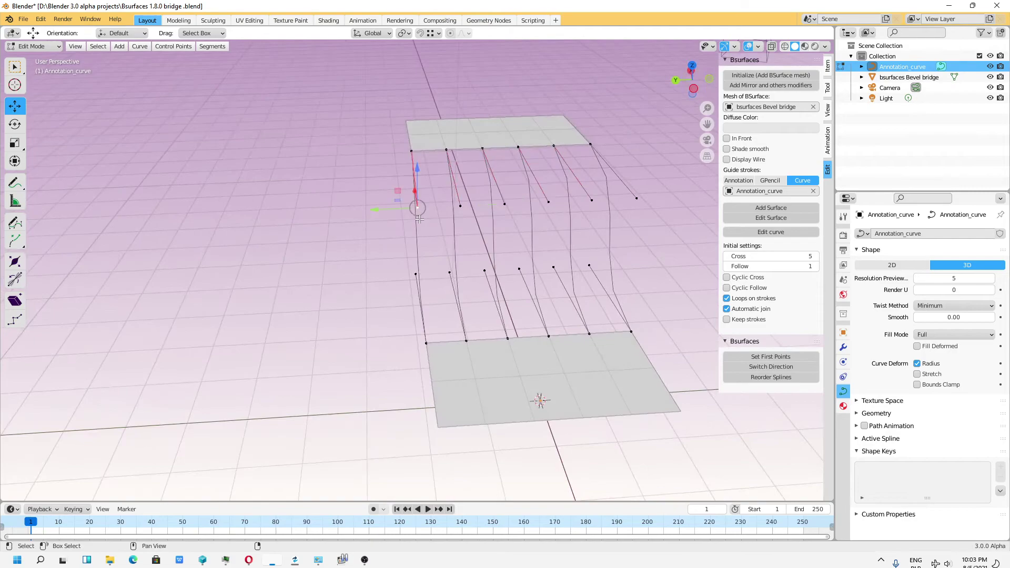
- Slide guide-curve points along Y, including the top-right point
{"action": "left_click_drag", "start_coordinate": [388, 213], "coordinate": [432, 210]}
{"action": "left_click", "coordinate": [637, 198]}
{"action": "left_click_drag", "start_coordinate": [601, 202], "coordinate": [545, 201]}
{"action": "left_click", "coordinate": [592, 200], "text": "shift"}
- Shift two more curve points along Y, the last by 0.024233 m, then box-select the points
{"action": "left_click", "coordinate": [457, 217]}
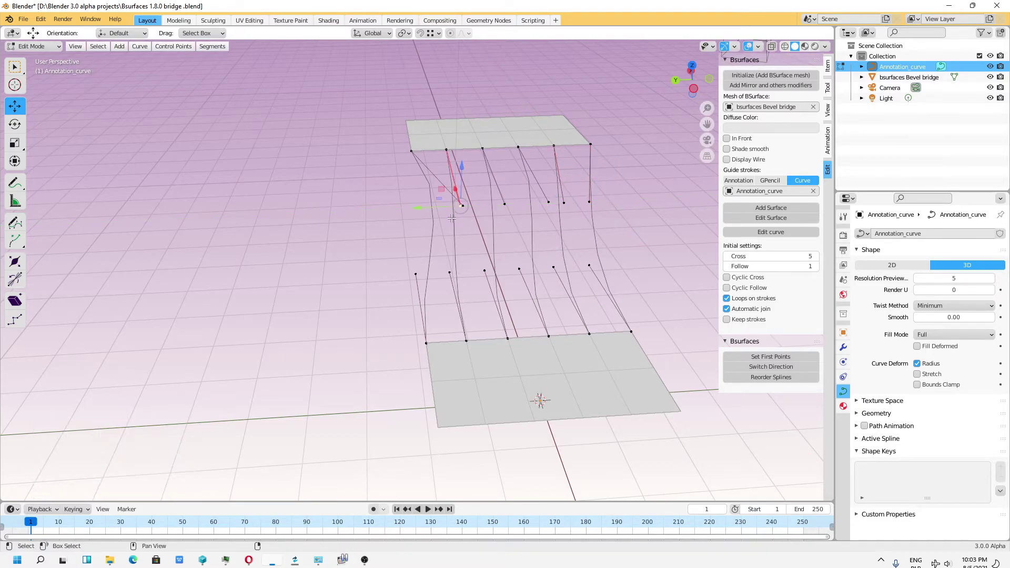
{"action": "left_click_drag", "start_coordinate": [429, 208], "coordinate": [460, 210]}
{"action": "left_click", "coordinate": [411, 275]}
{"action": "left_click_drag", "start_coordinate": [395, 275], "coordinate": [400, 274]}
{"action": "middle_click_drag", "start_coordinate": [400, 274], "coordinate": [351, 138]}
{"action": "left_click_drag", "start_coordinate": [349, 138], "coordinate": [375, 387]}
- Subdivide the guide curves, then select only the middle points of every curve
{"action": "left_click_drag", "start_coordinate": [603, 418], "coordinate": [604, 417]}
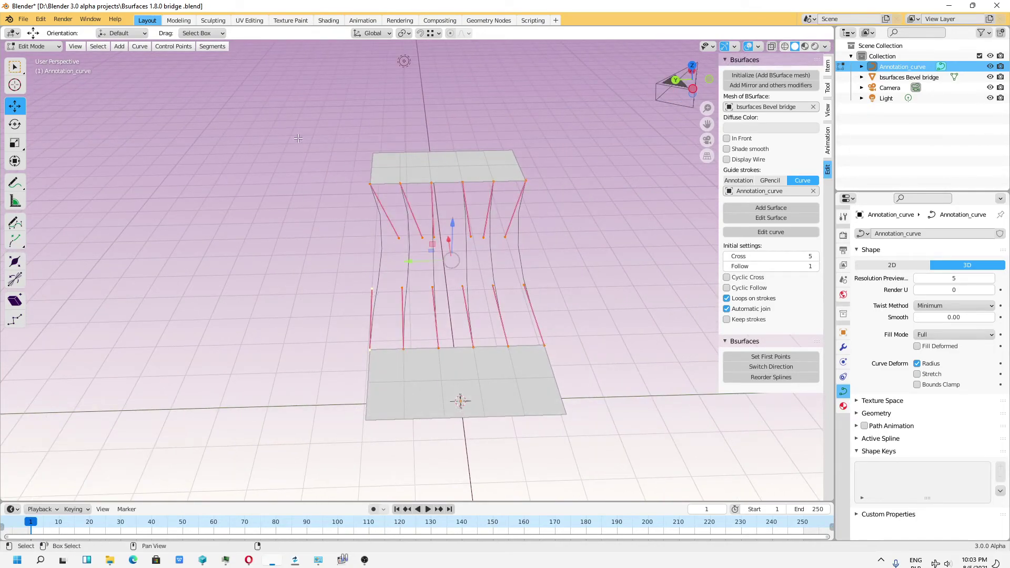
{"action": "left_click", "coordinate": [213, 50]}
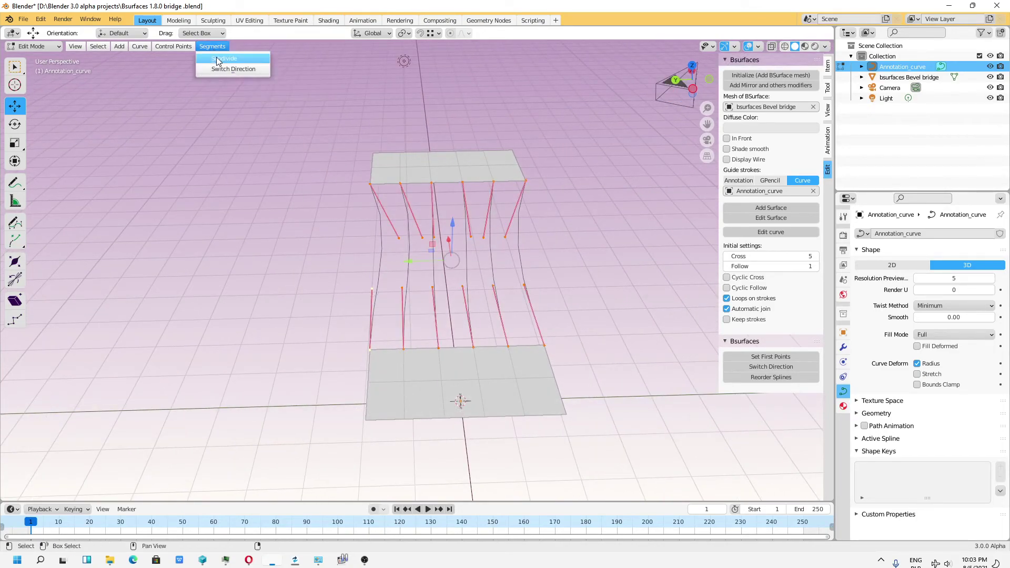
{"action": "left_click", "coordinate": [216, 57]}
{"action": "left_click", "coordinate": [295, 237]}
{"action": "left_click_drag", "start_coordinate": [326, 249], "coordinate": [586, 282]}
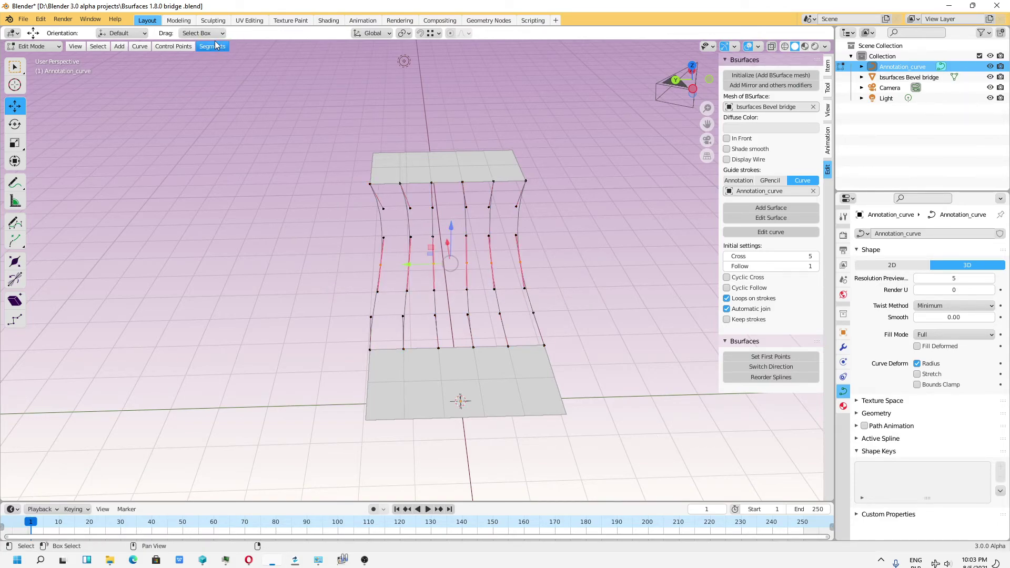
- Turn on proportional editing limited to Connected Only
{"action": "left_click", "coordinate": [457, 36]}
{"action": "left_click", "coordinate": [450, 33]}
{"action": "left_click", "coordinate": [460, 33]}
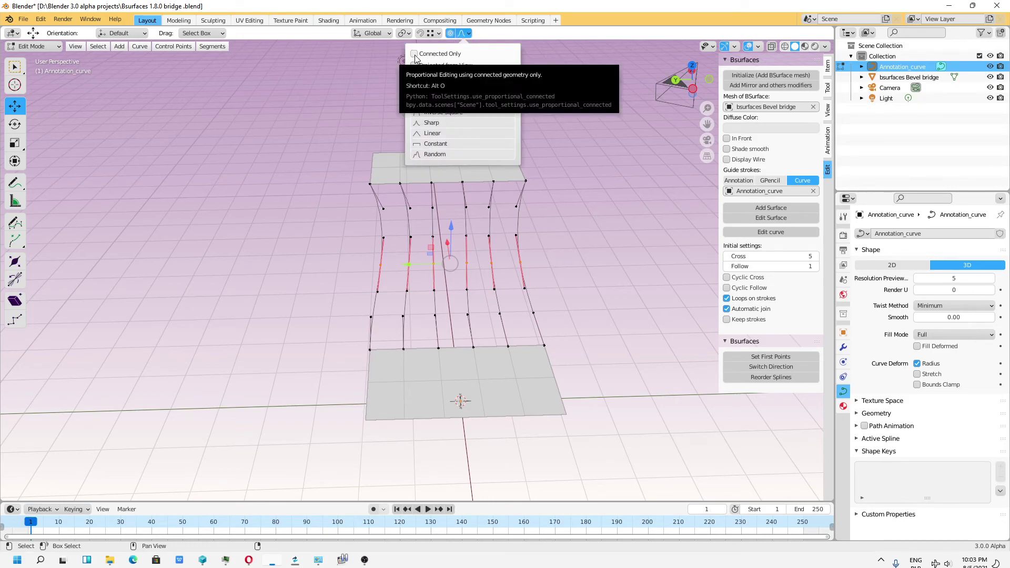
{"action": "left_click", "coordinate": [414, 54]}
- Scale the selected middle points to 0.64 along Y to pinch the guides inward
{"action": "key", "text": "s"}
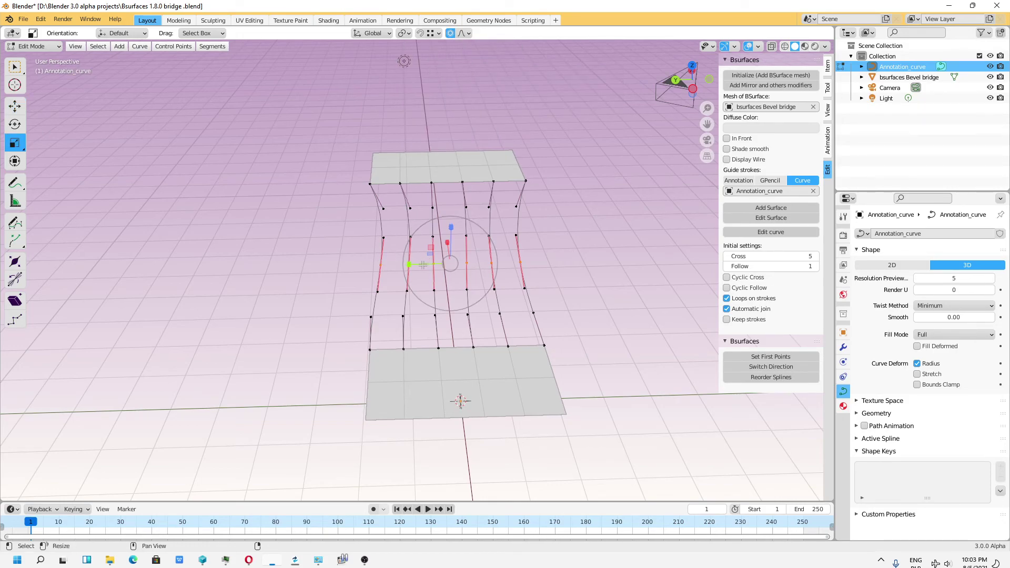
{"action": "key", "text": "y"}
{"action": "left_click", "coordinate": [425, 266]}
{"action": "middle_click_drag", "start_coordinate": [425, 266], "coordinate": [521, 260]}
{"action": "scroll", "coordinate": [520, 260], "scroll_direction": "up", "scroll_amount": 2}
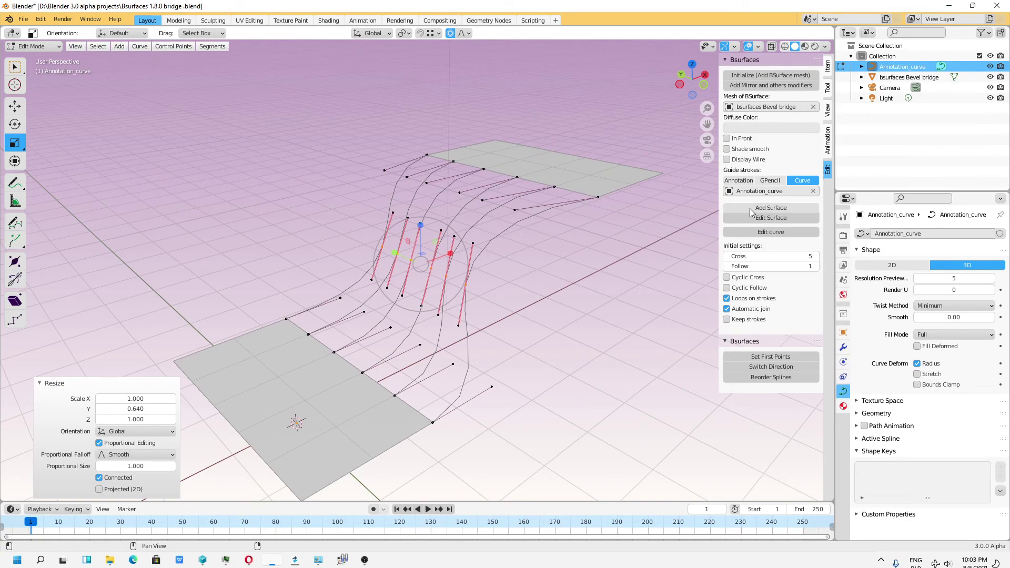
- Run Bsurfaces Add Surface on the pinched guides, set Cross to 25, and inspect the hourglass bridge
{"action": "left_click", "coordinate": [770, 207]}
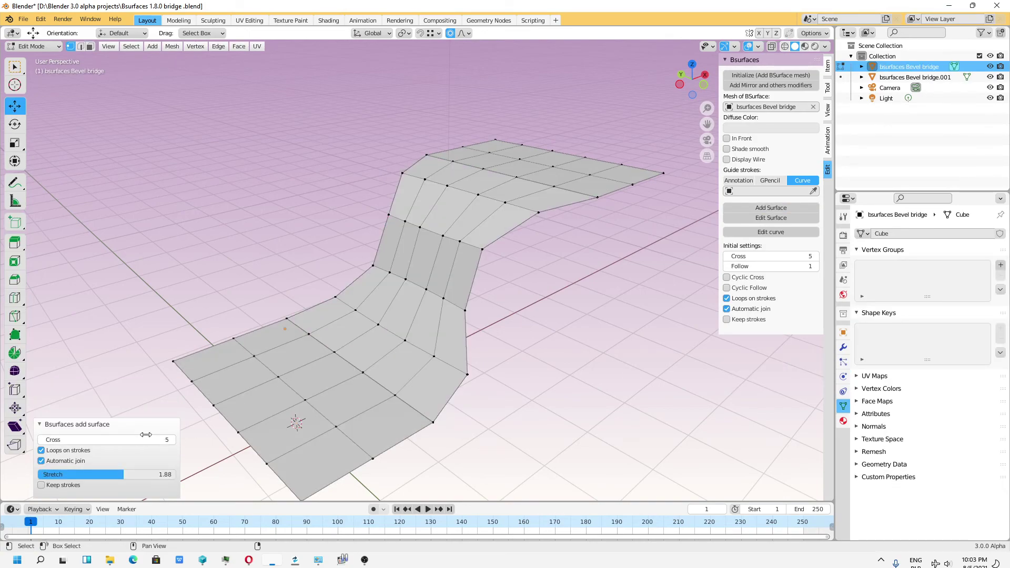
{"action": "left_click_drag", "start_coordinate": [95, 440], "coordinate": [124, 440]}
{"action": "middle_click_drag", "start_coordinate": [368, 326], "coordinate": [387, 289]}
{"action": "middle_click_drag", "start_coordinate": [488, 202], "coordinate": [553, 363]}
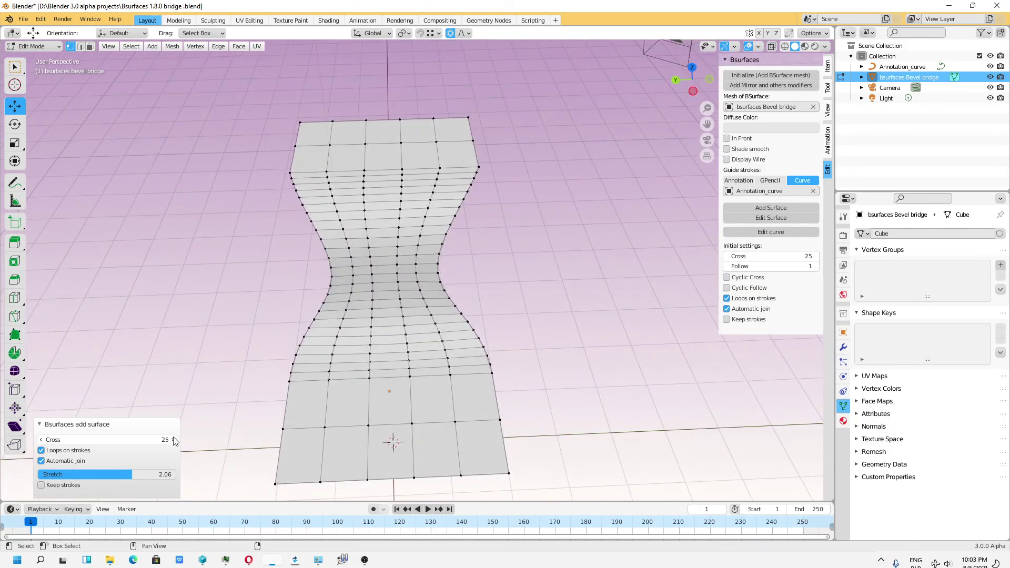